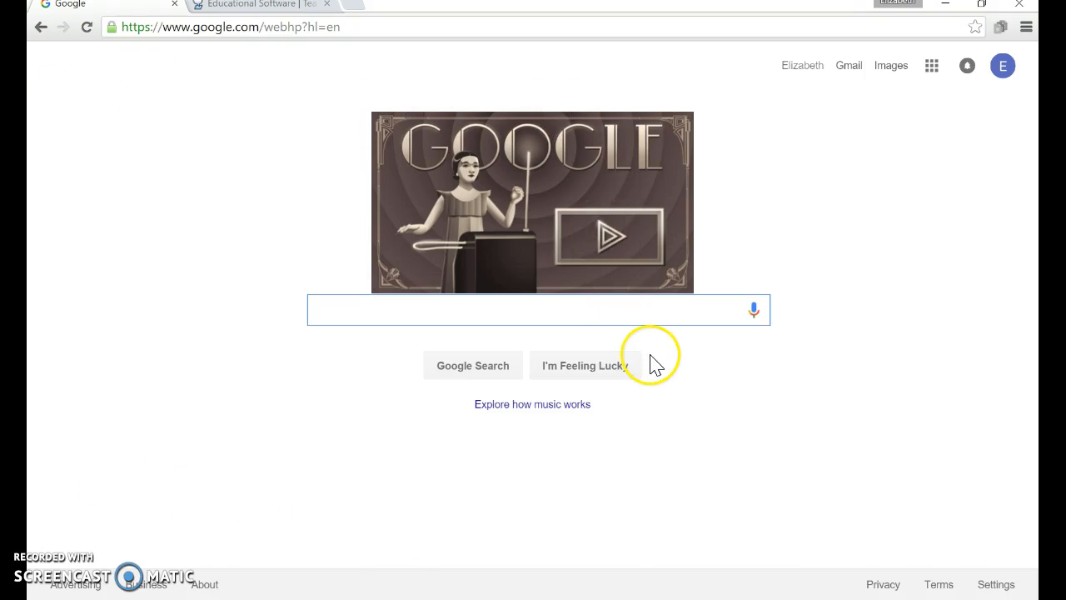
# - Search Google for bitstrips and open the Bitstrips comic builder
pyautogui.write('bits')
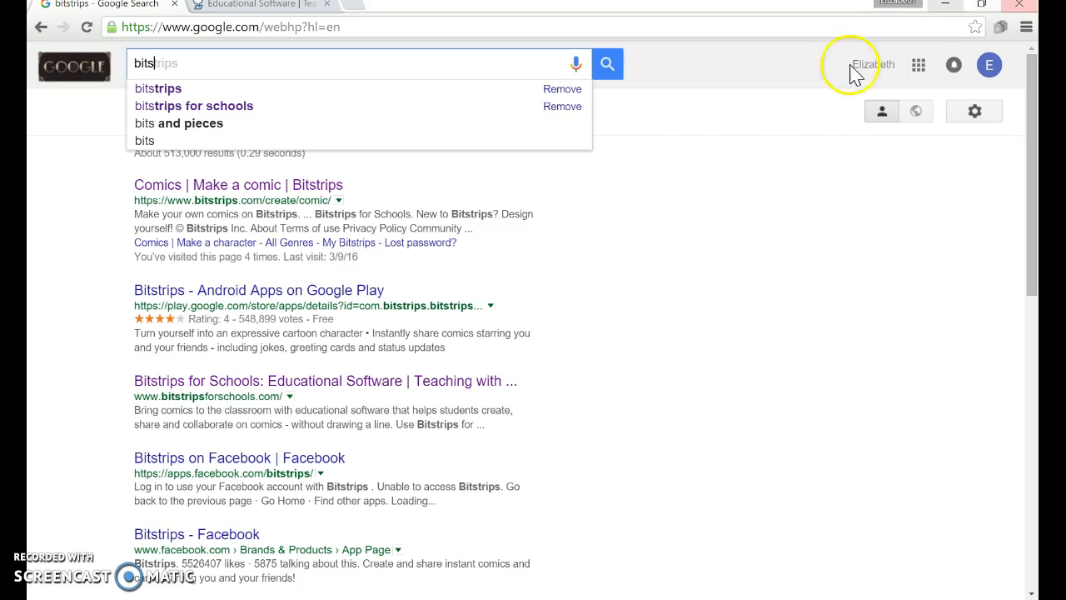
pyautogui.click(445, 90)
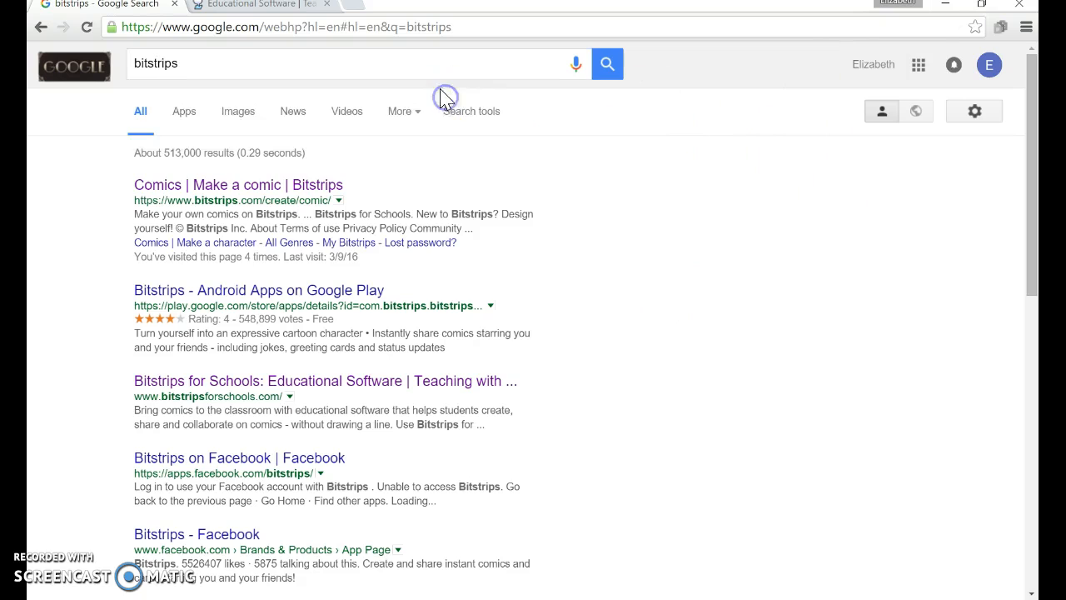
pyautogui.click(172, 186)
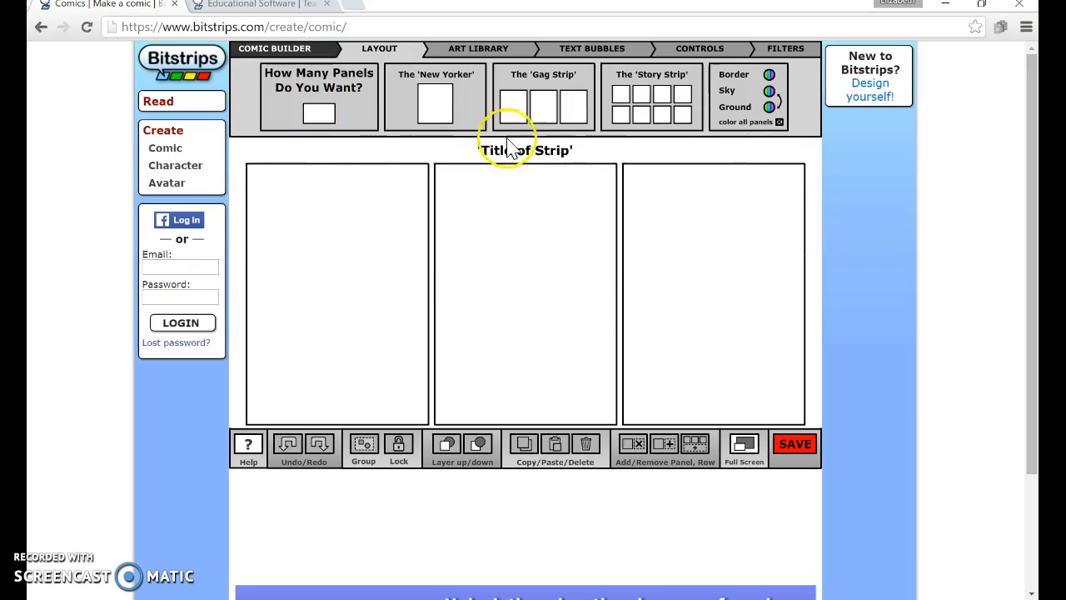
# - Try the story strip and gag strip layouts, ending with the single-panel New Yorker layout
pyautogui.click(437, 107)
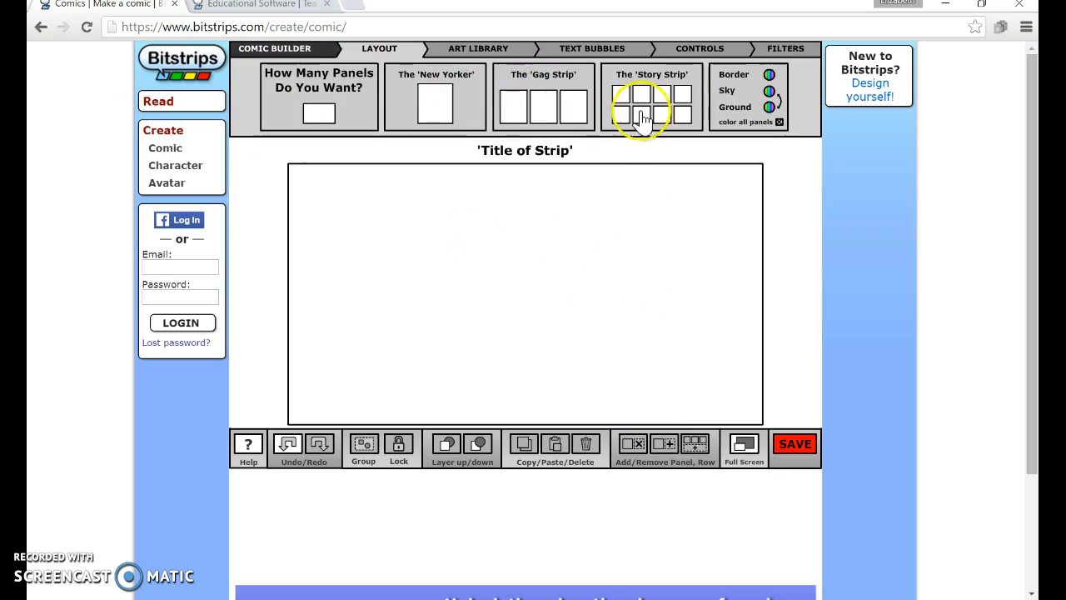
pyautogui.click(679, 115)
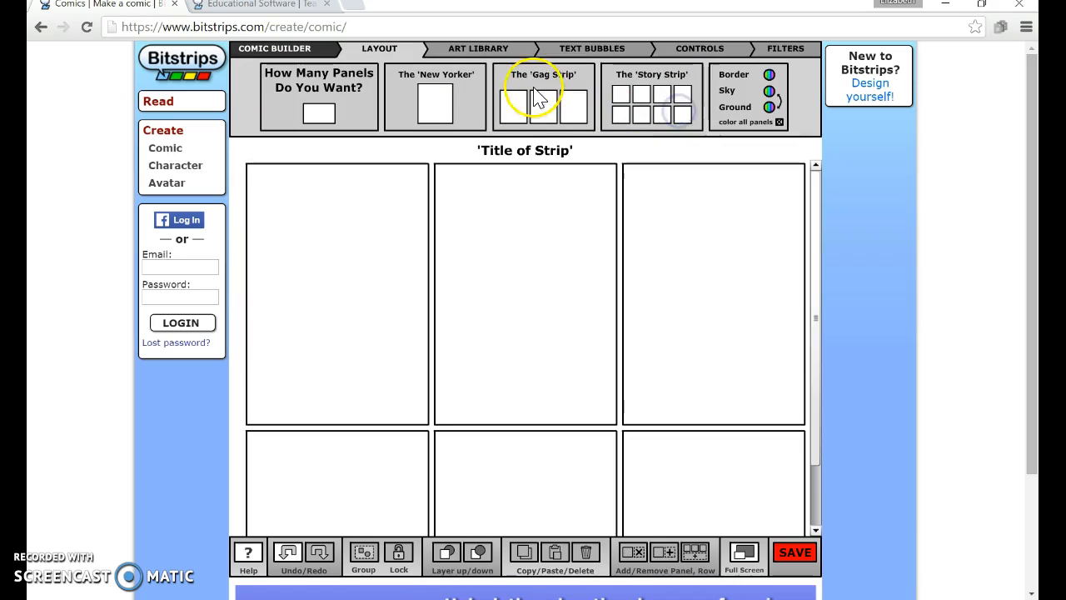
pyautogui.click(563, 106)
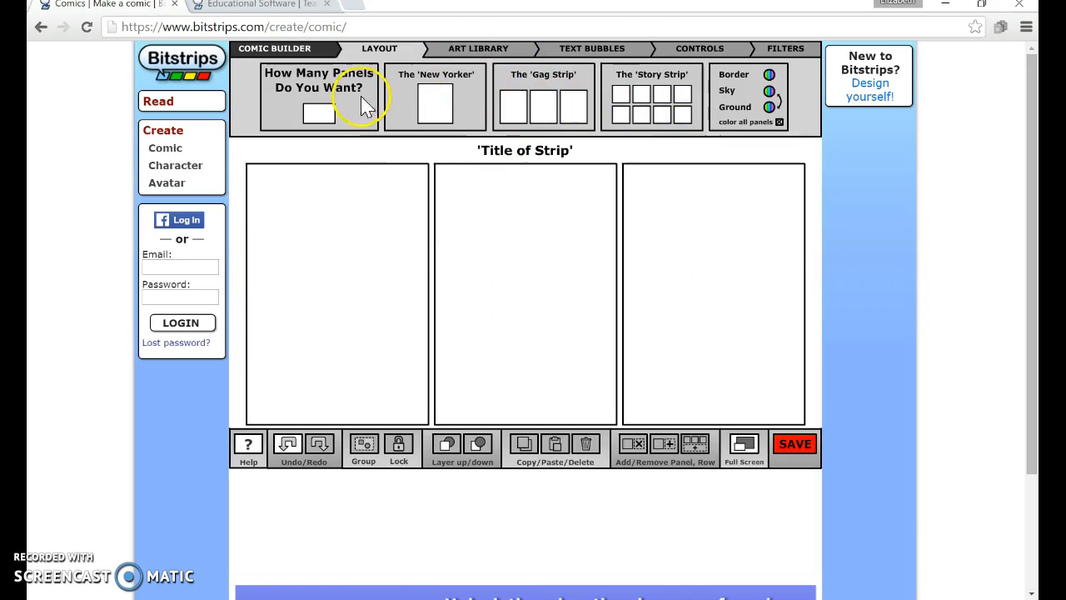
pyautogui.click(448, 98)
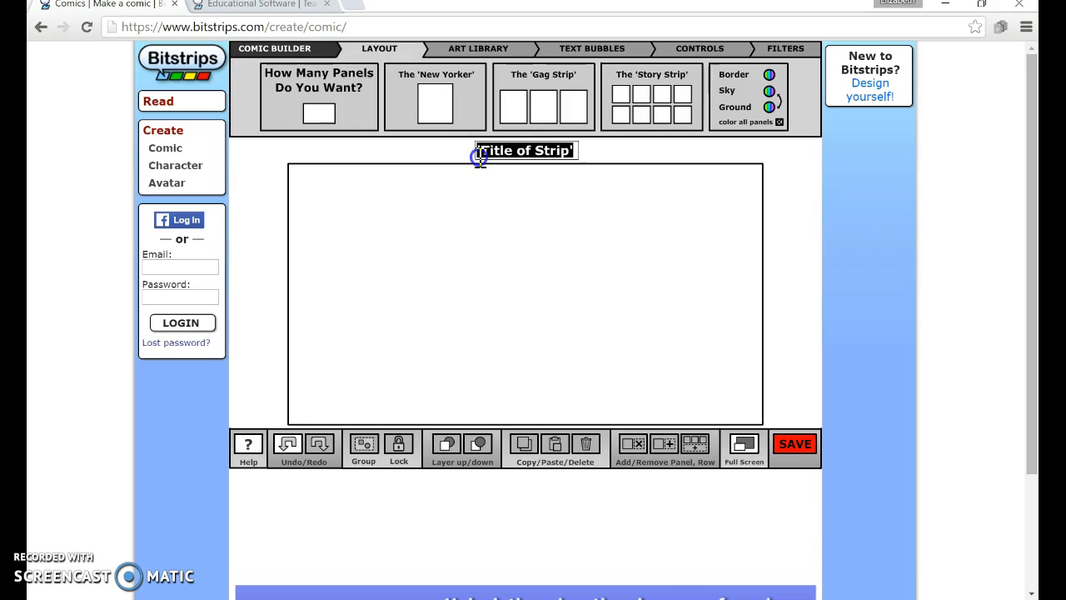
# - Retitle the strip as the author's first name followed by 'Story'
pyautogui.press('BackSpace')
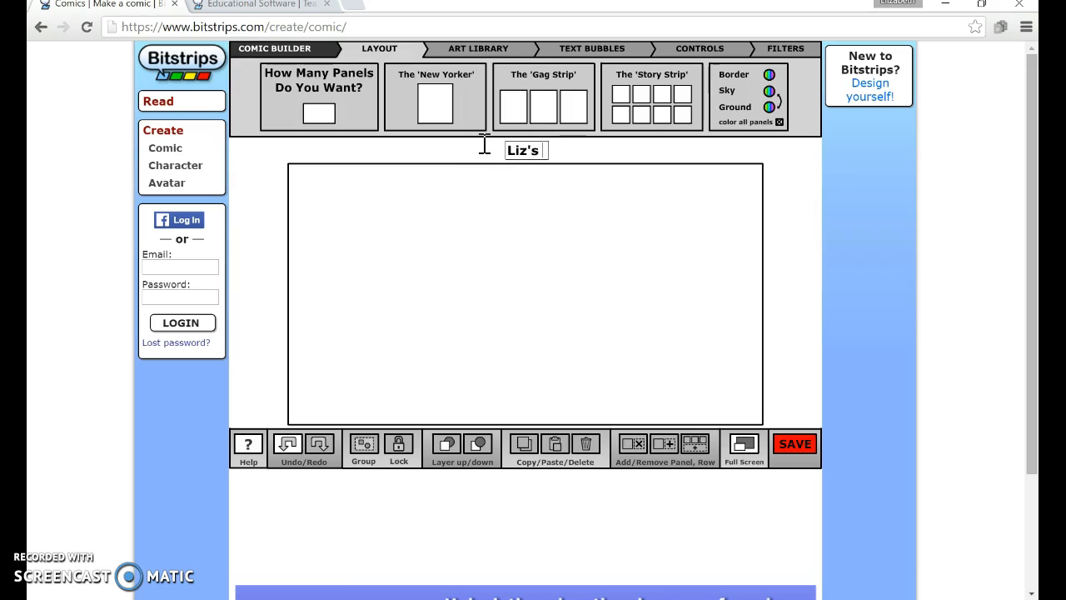
pyautogui.click(464, 153)
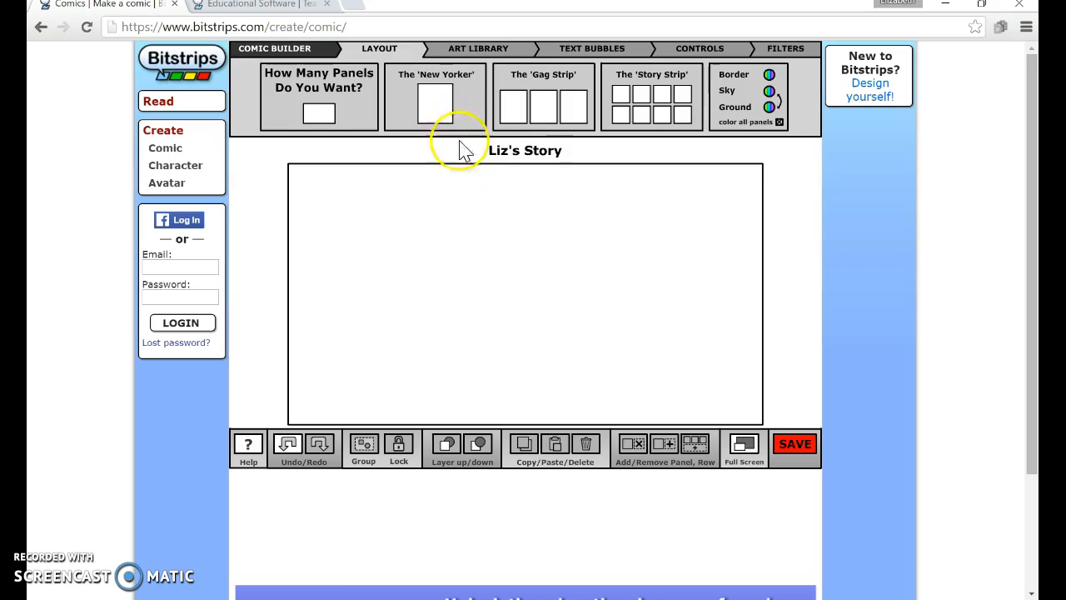
# - Browse the art library's character collections and its scene, prop, furniture, effect, shape and outfit categories
pyautogui.click(467, 58)
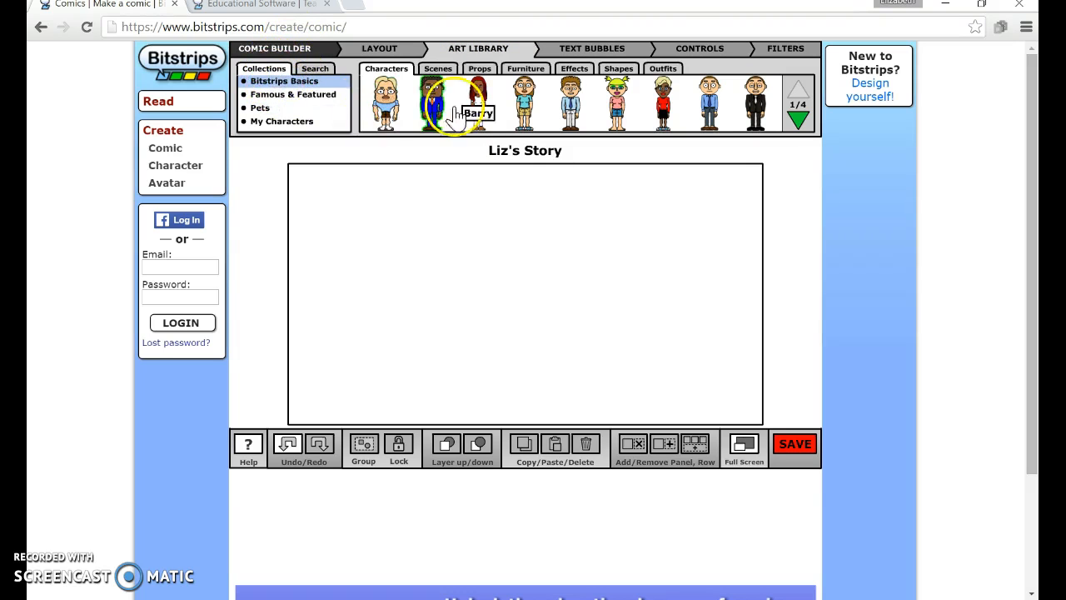
pyautogui.click(289, 101)
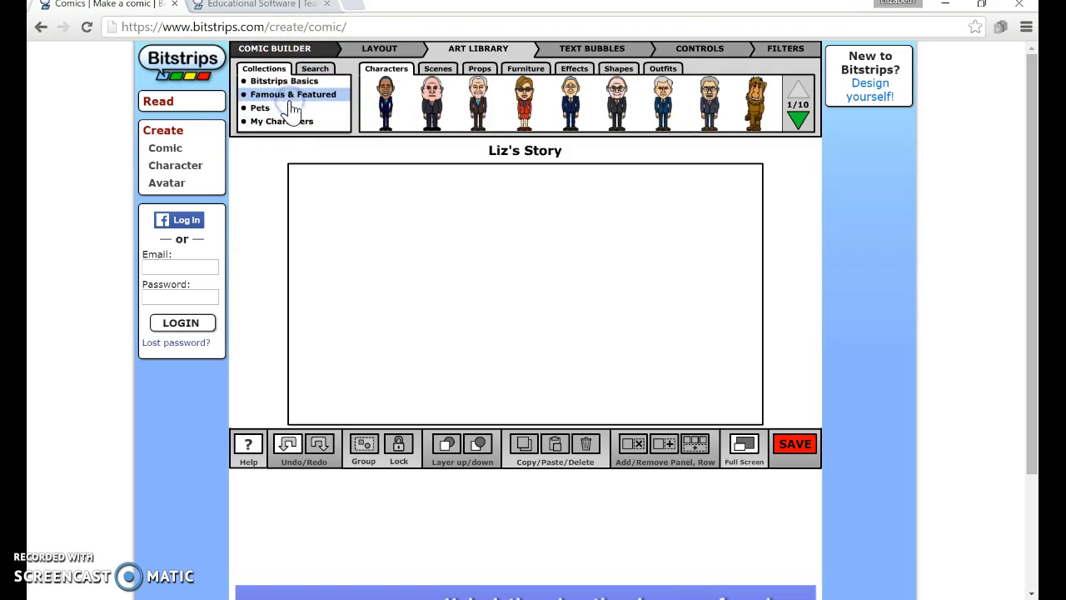
pyautogui.click(255, 116)
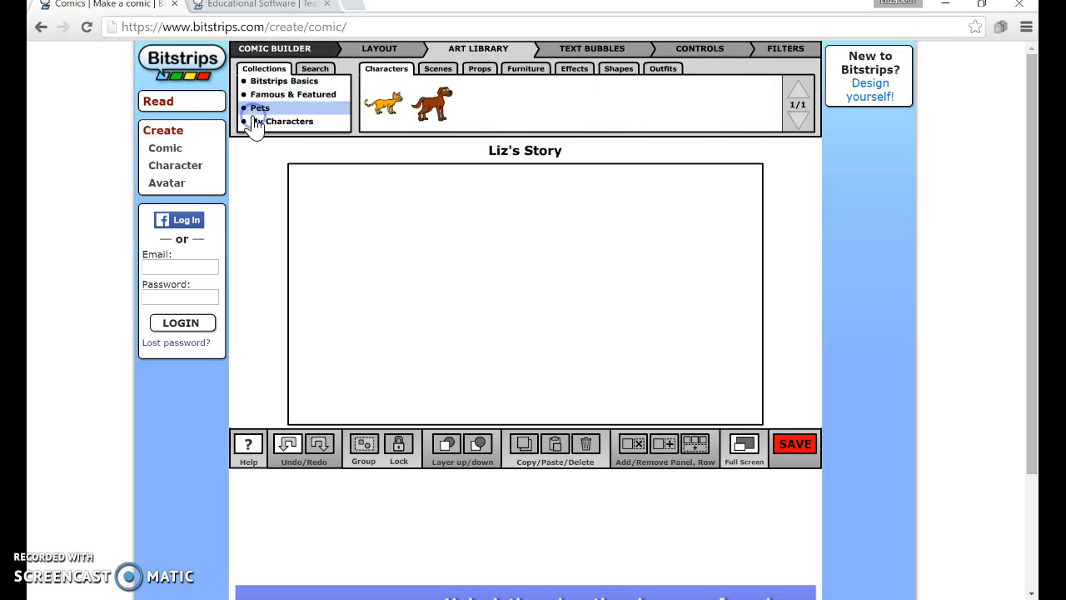
pyautogui.click(264, 128)
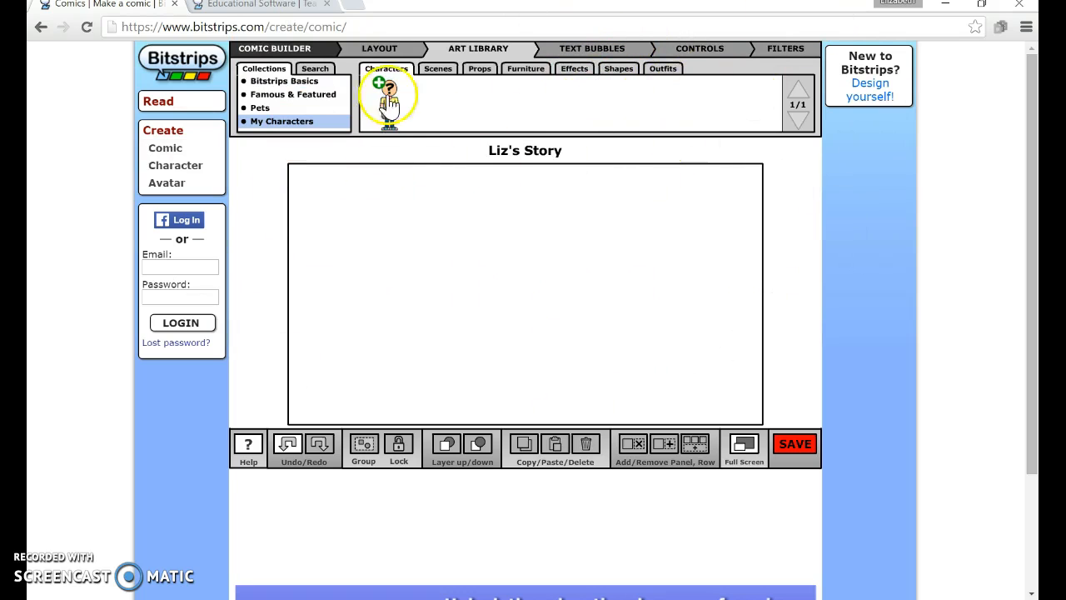
pyautogui.click(442, 72)
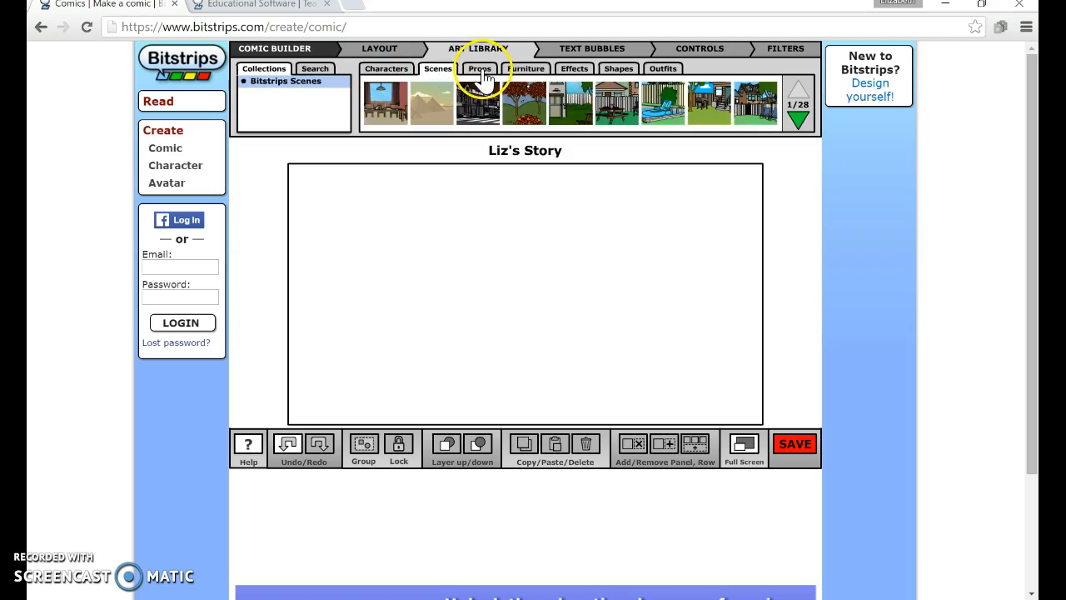
pyautogui.click(483, 71)
pyautogui.click(526, 69)
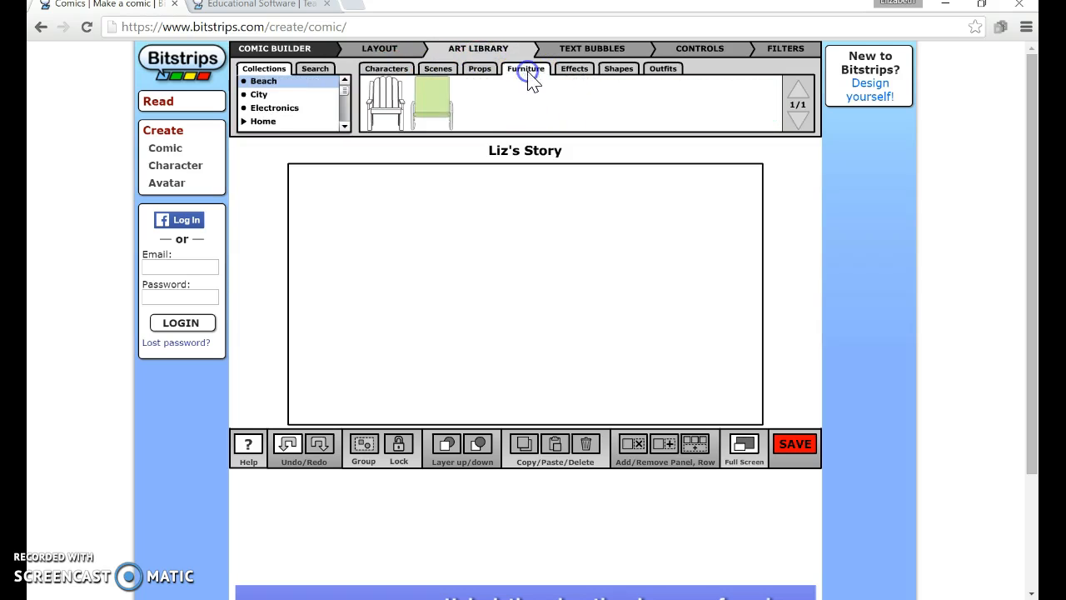
pyautogui.click(574, 72)
pyautogui.click(618, 70)
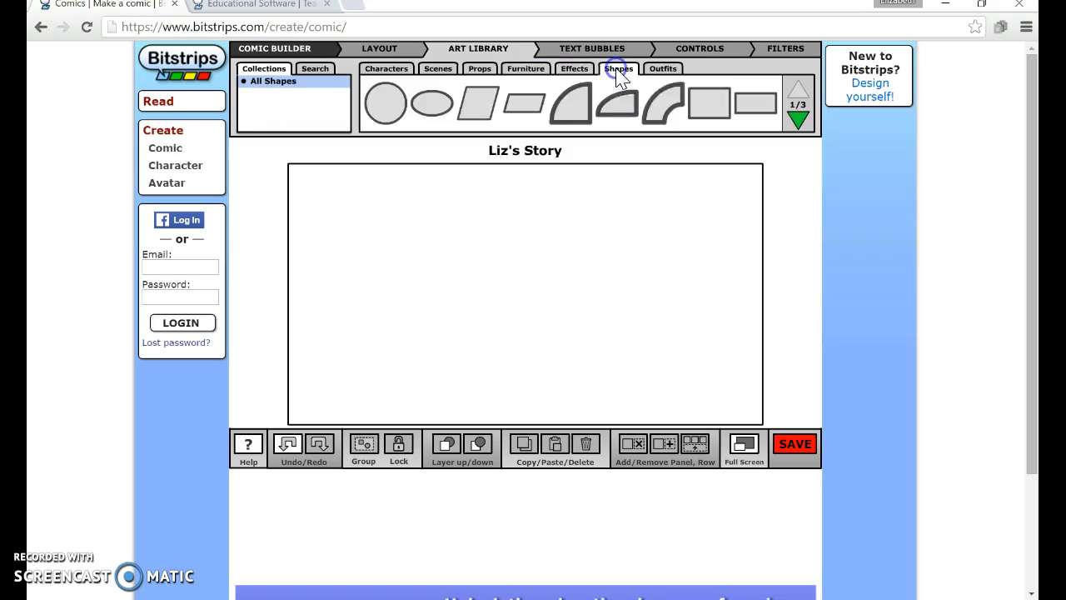
pyautogui.click(658, 71)
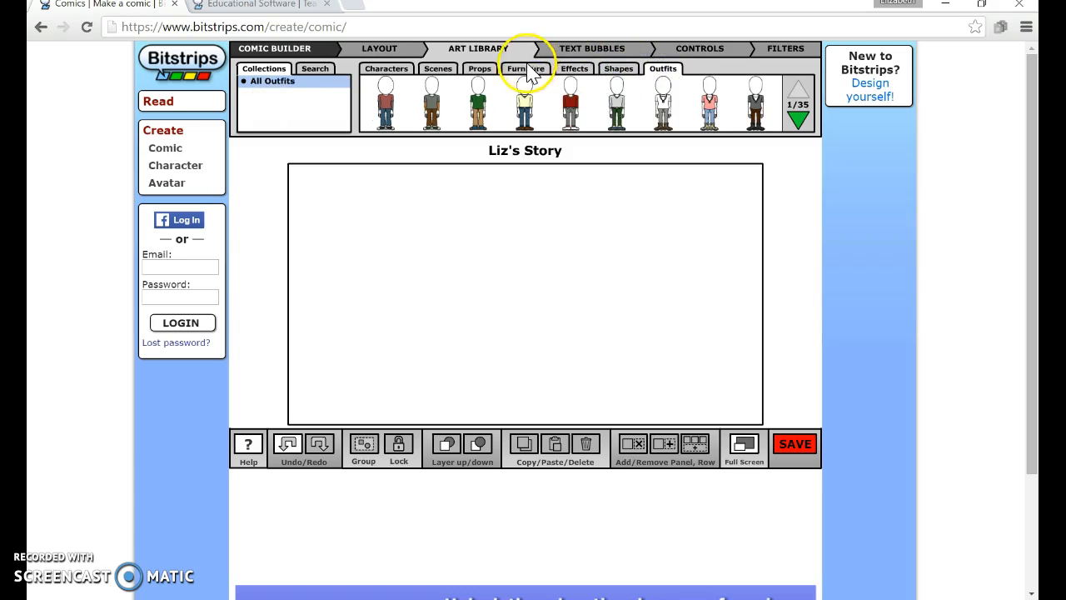
pyautogui.click(393, 71)
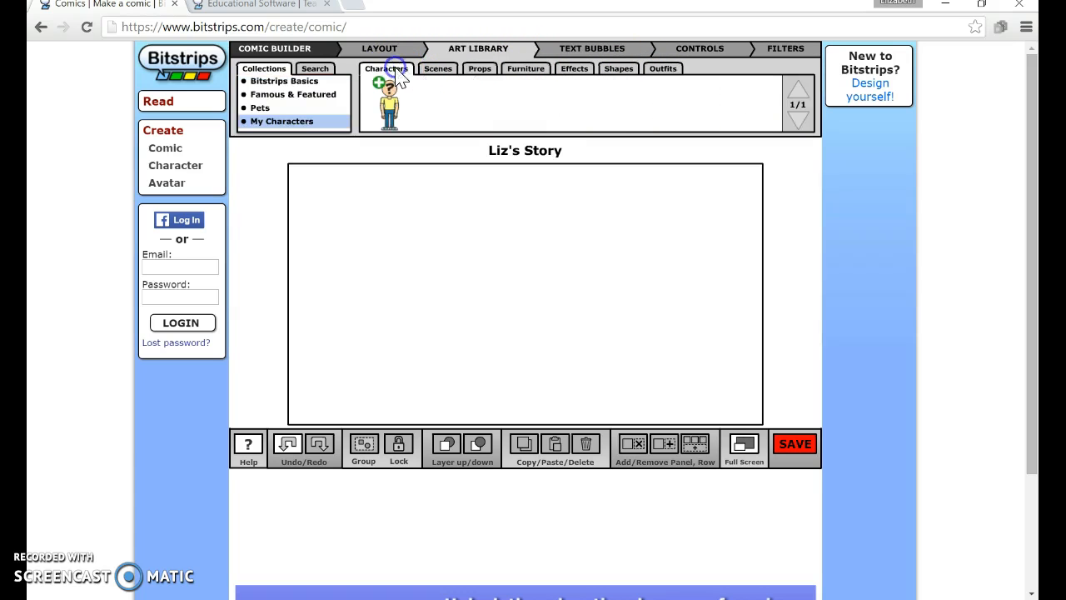
# - Add the Backyard Pool scene to fill the panel
pyautogui.click(447, 72)
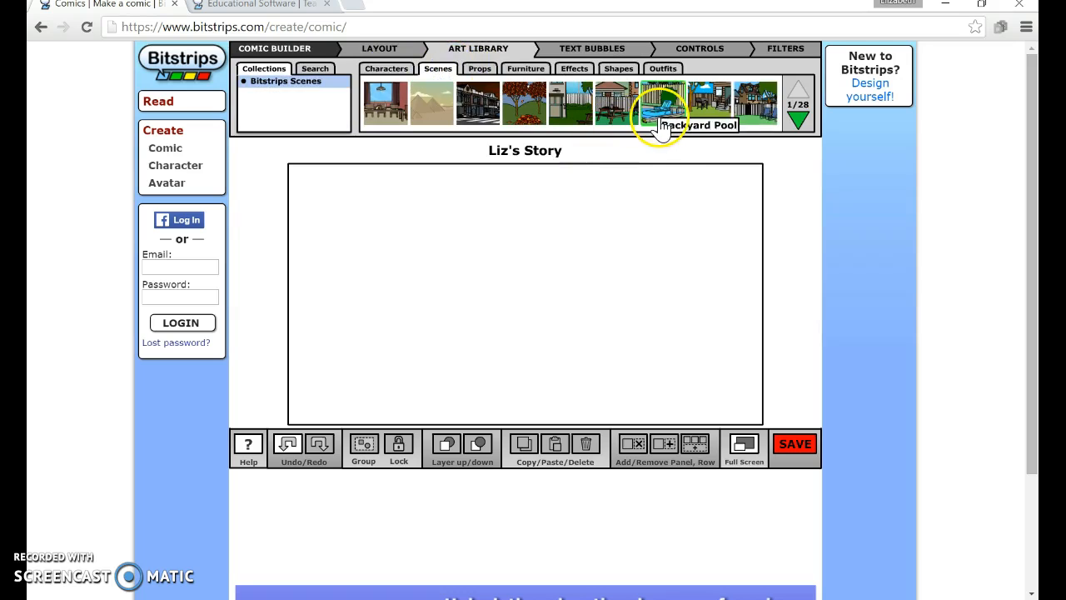
pyautogui.moveTo(660, 116); pyautogui.dragTo(676, 352)
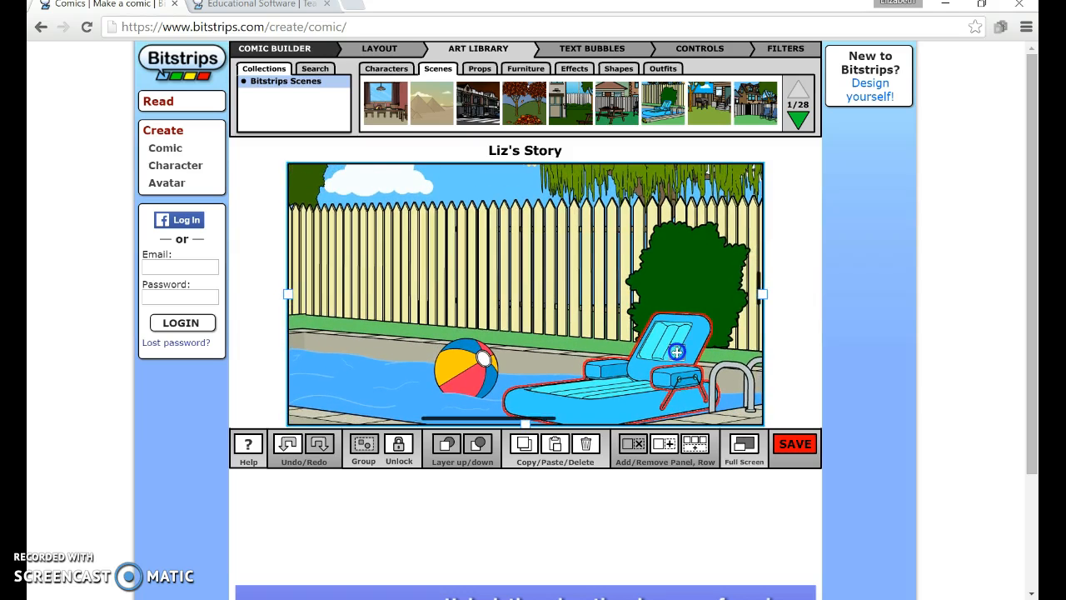
# - Place the cat from the Pets collection on top of the beach ball in the scene
pyautogui.click(398, 73)
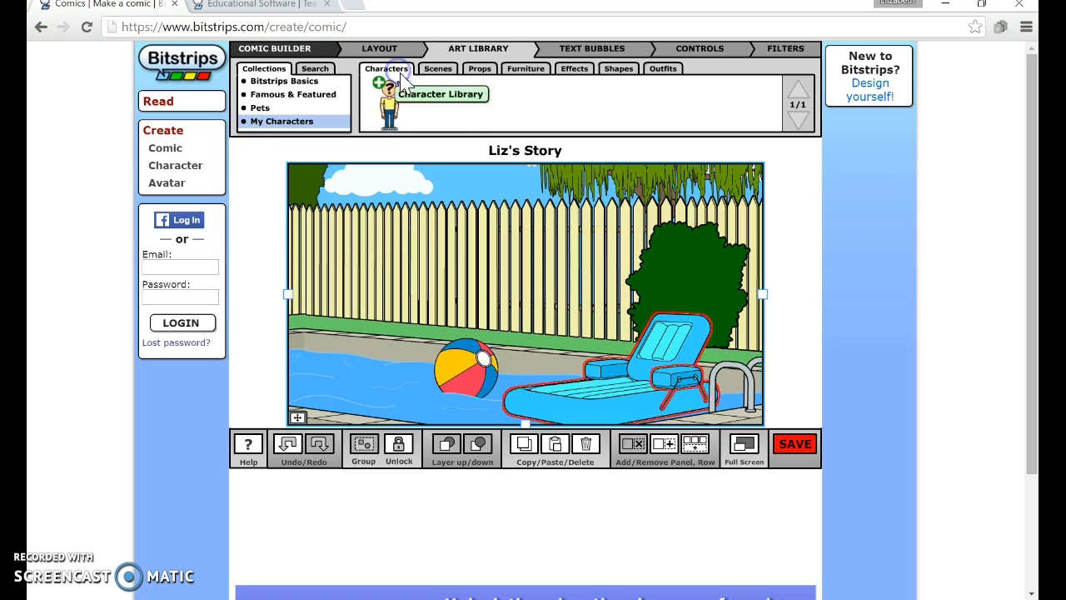
pyautogui.click(304, 109)
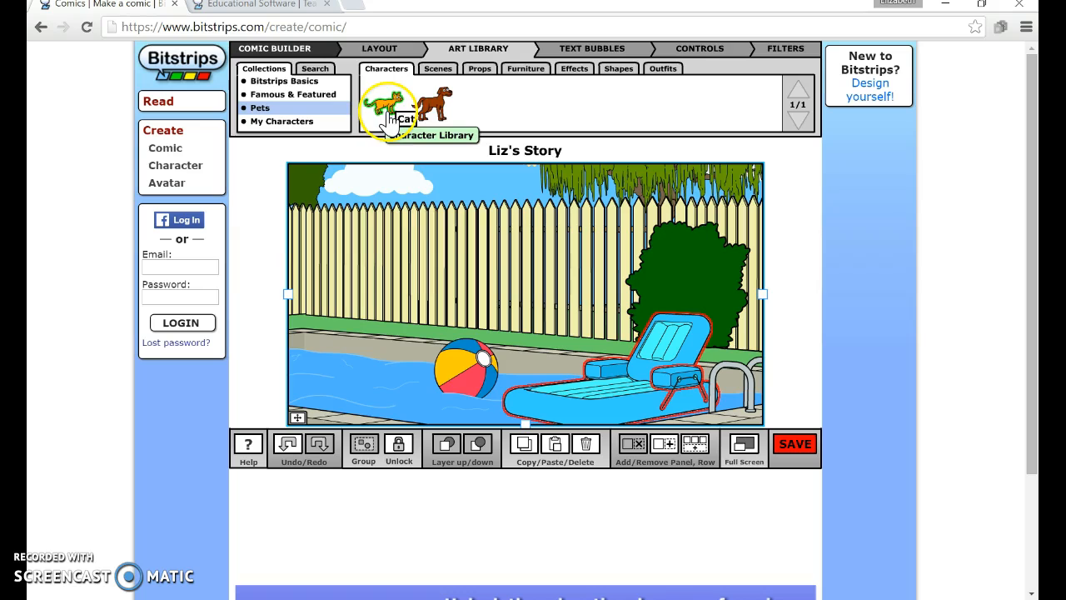
pyautogui.moveTo(394, 118); pyautogui.dragTo(476, 314)
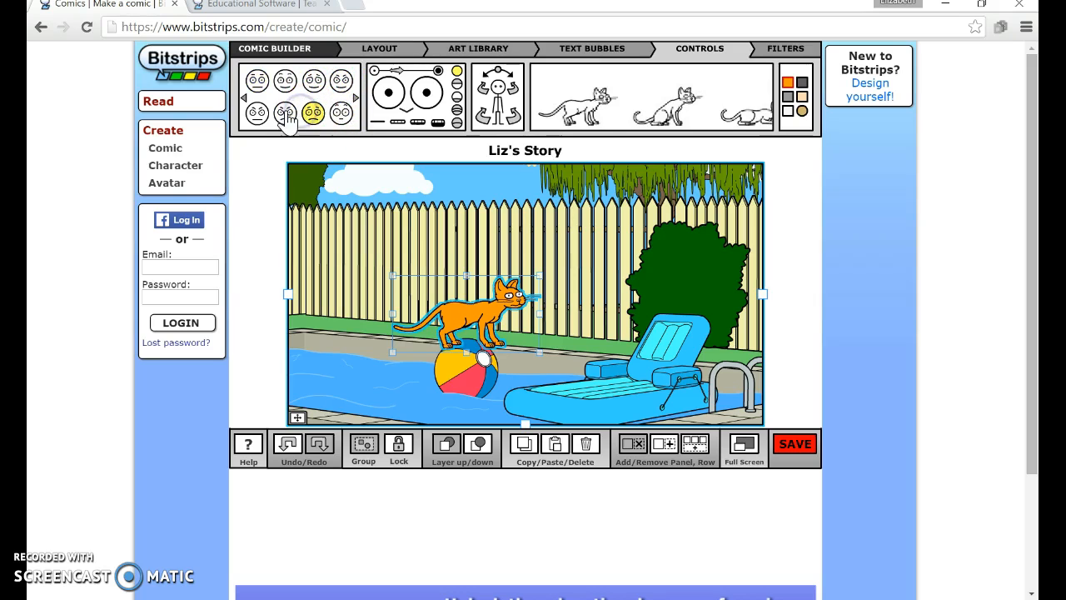
# - Give the cat a worried expression and adjust its head and body orientation
pyautogui.click(285, 115)
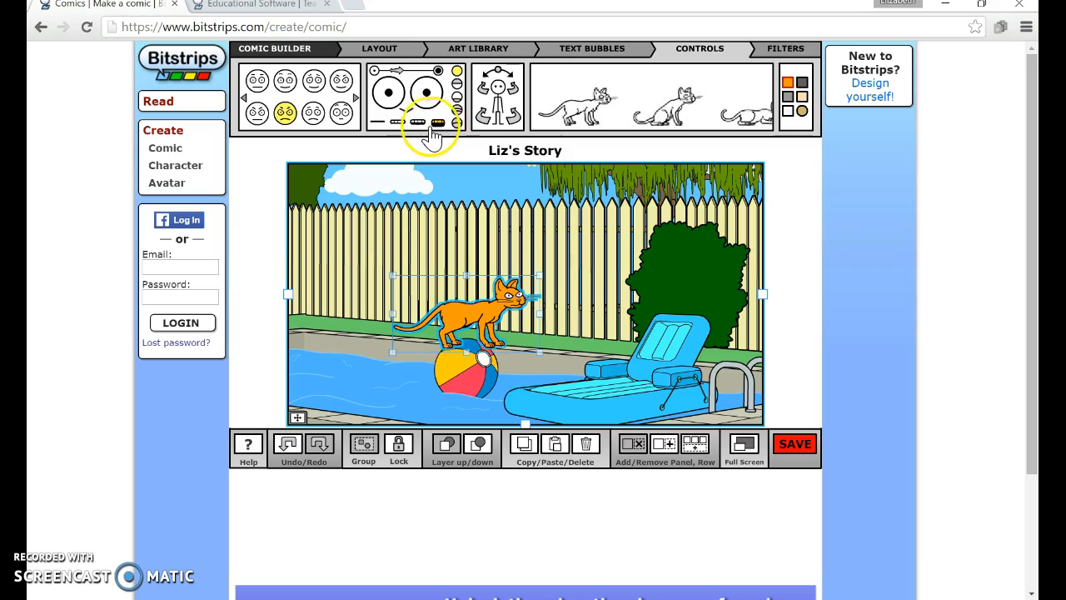
pyautogui.click(482, 92)
pyautogui.click(510, 90)
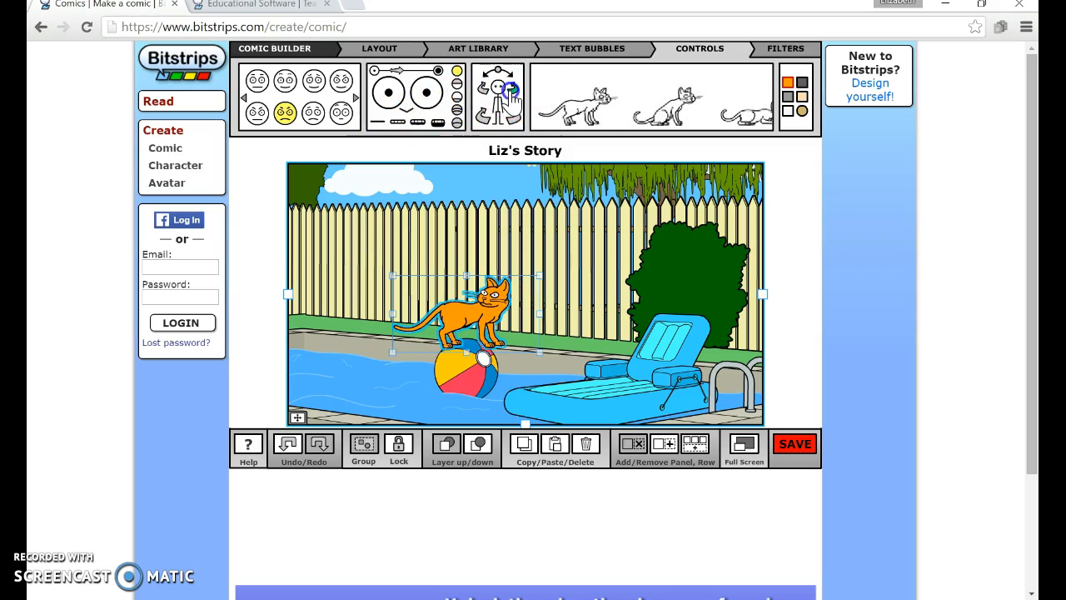
pyautogui.click(483, 118)
pyautogui.click(510, 124)
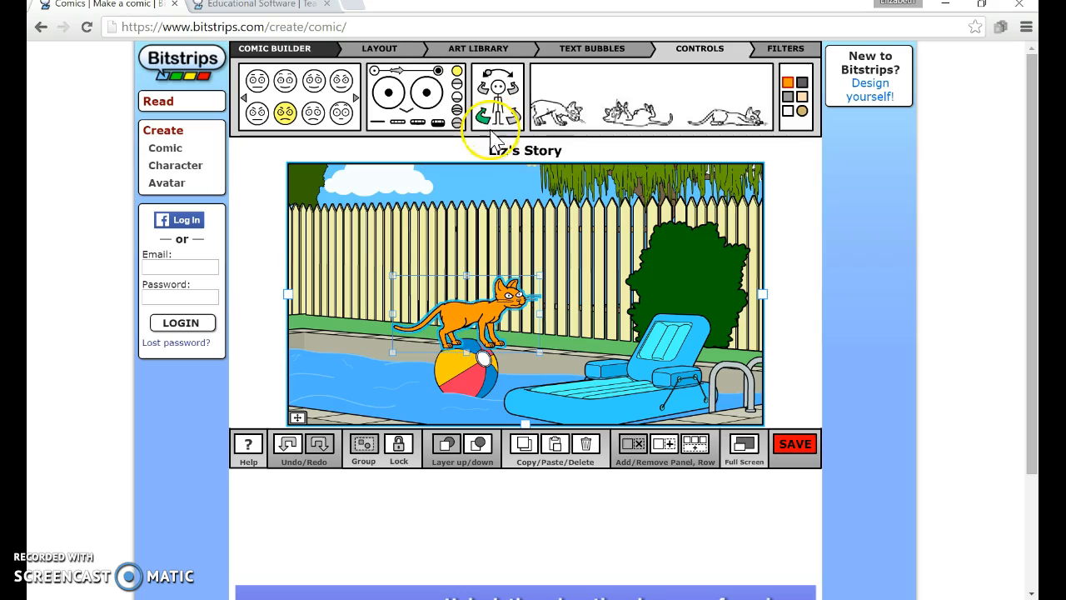
# - Switch the cat to the upright pawing pose and shift it slightly on the ball
pyautogui.click(638, 124)
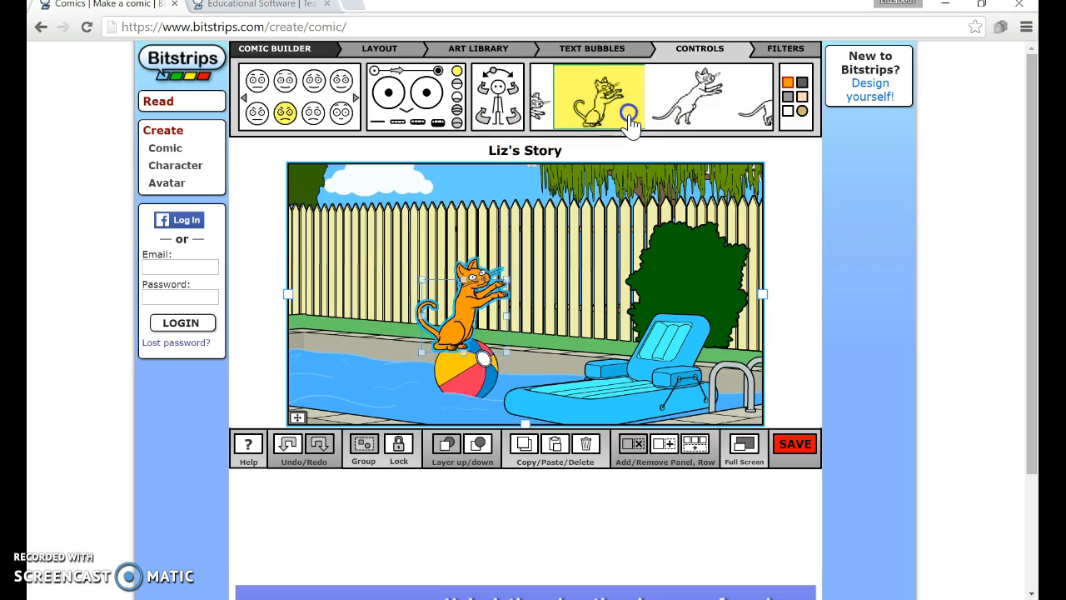
pyautogui.moveTo(477, 325); pyautogui.dragTo(497, 316)
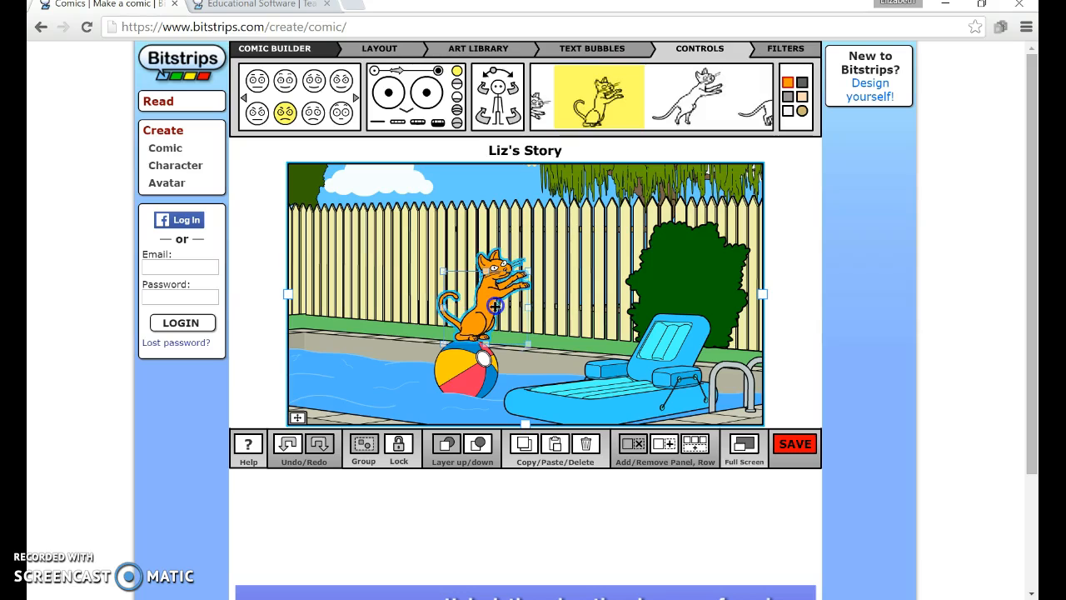
# - Recolour the cat with the colour picker to #6B5C71
pyautogui.click(788, 99)
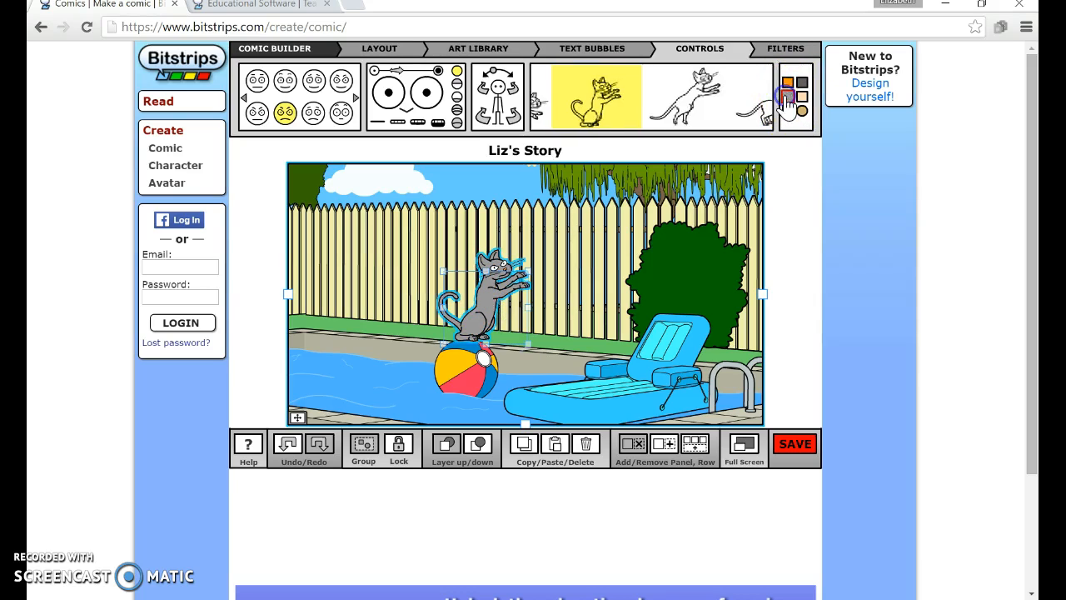
pyautogui.click(802, 115)
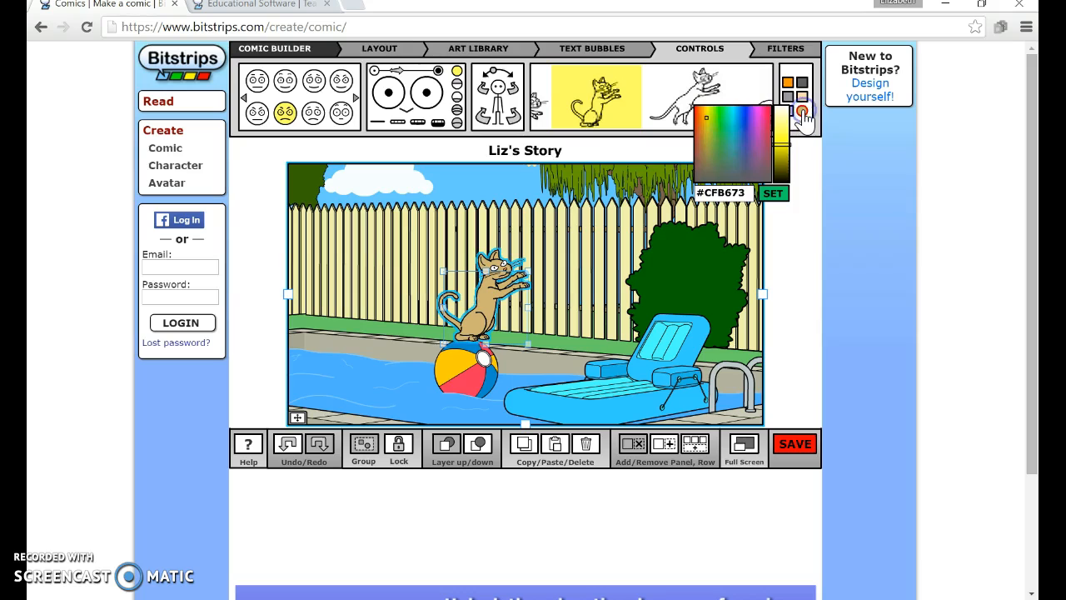
pyautogui.click(734, 174)
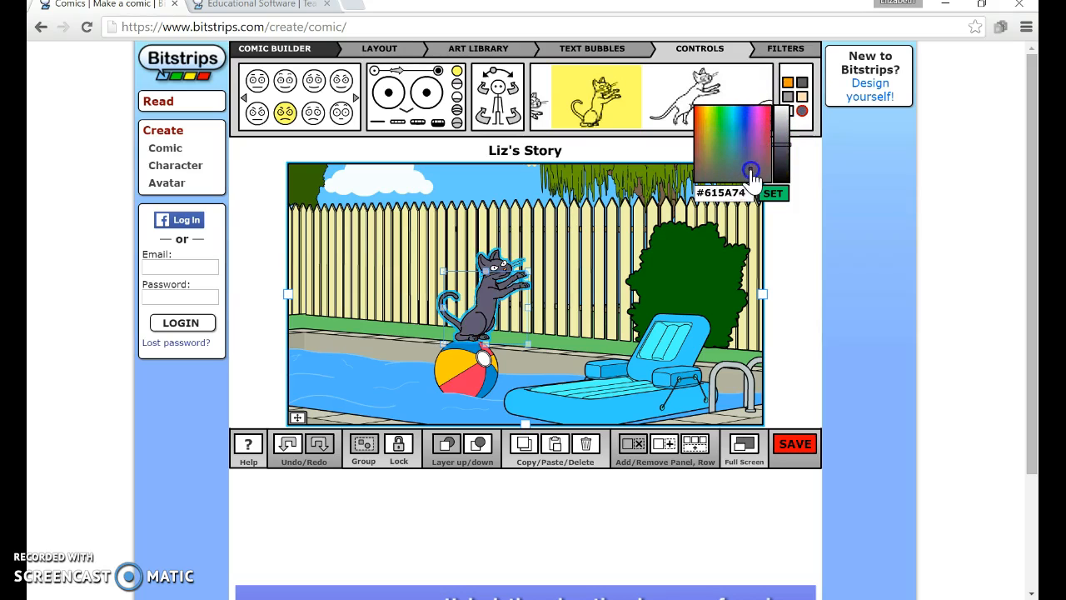
pyautogui.moveTo(754, 127); pyautogui.dragTo(757, 168)
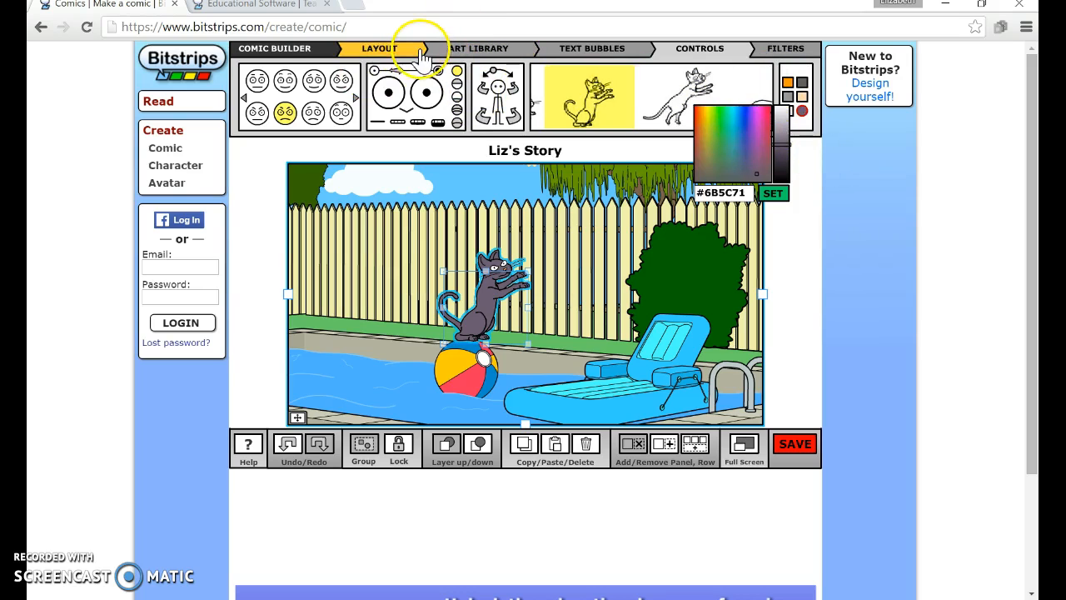
# - Add the elderly woman character from the Bitstrips Basics characters into the scene beside the pool lounger
pyautogui.click(305, 52)
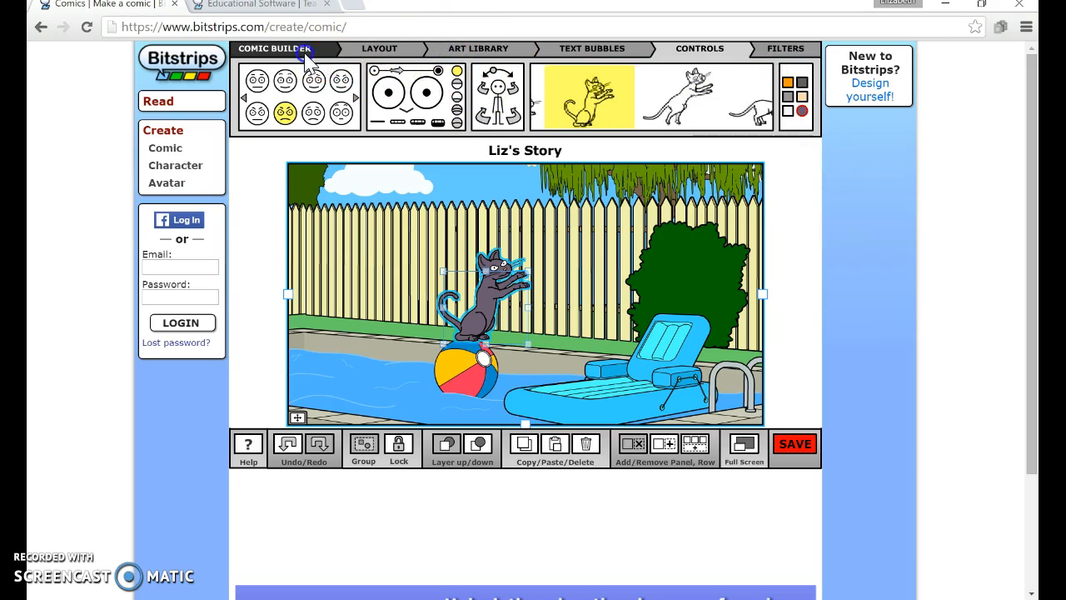
pyautogui.click(384, 54)
pyautogui.click(438, 49)
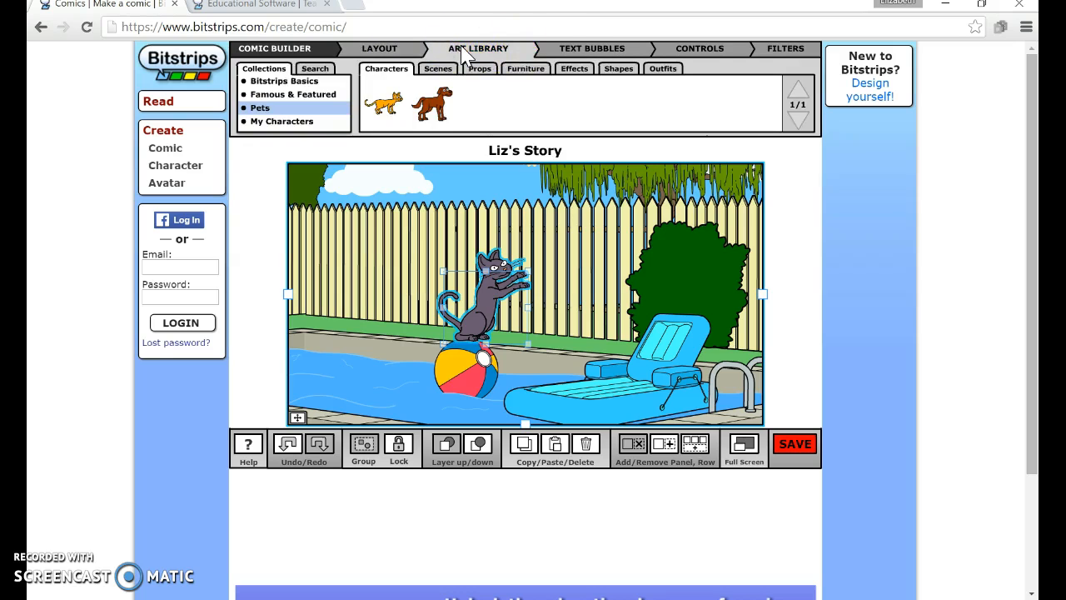
pyautogui.click(397, 74)
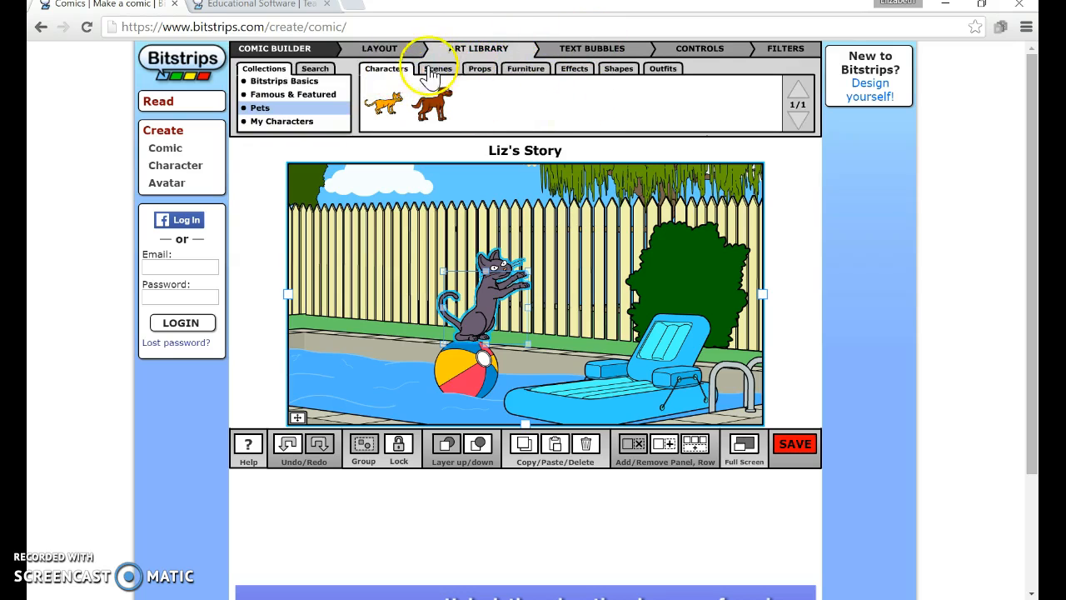
pyautogui.click(285, 83)
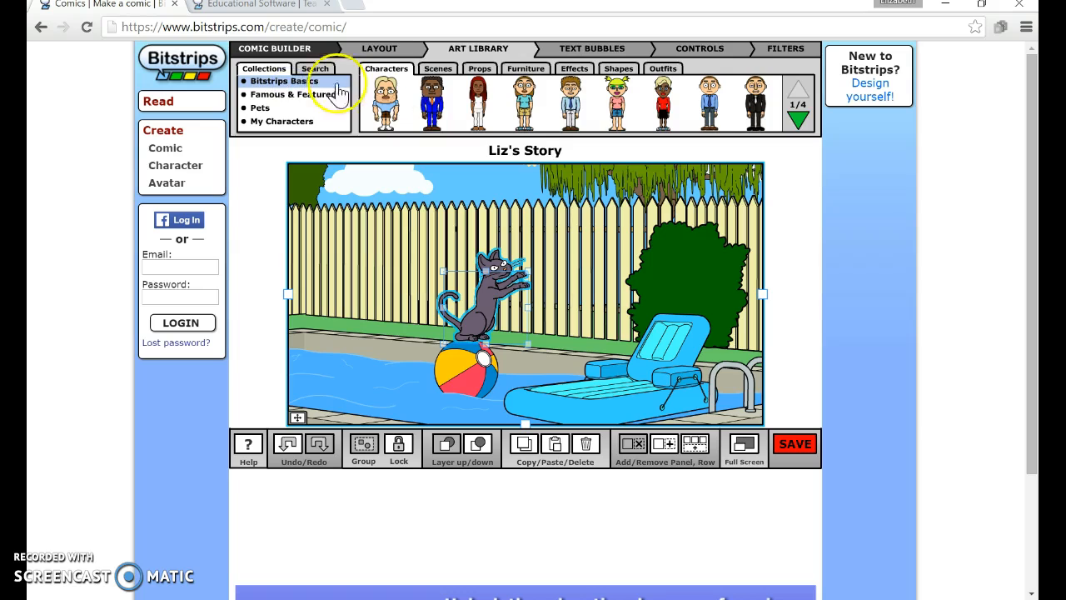
pyautogui.click(793, 121)
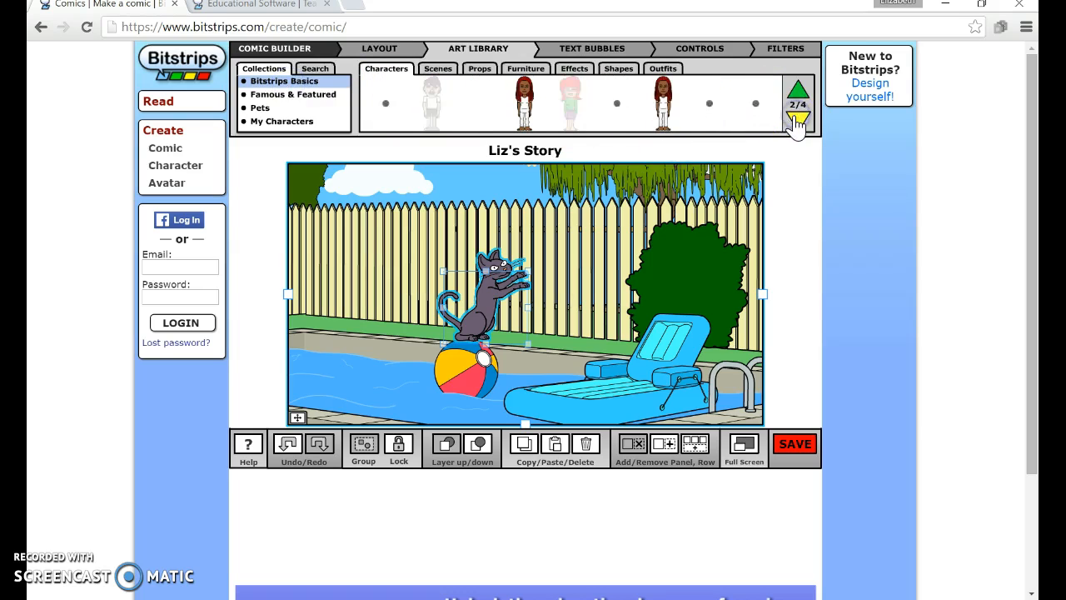
pyautogui.click(798, 123)
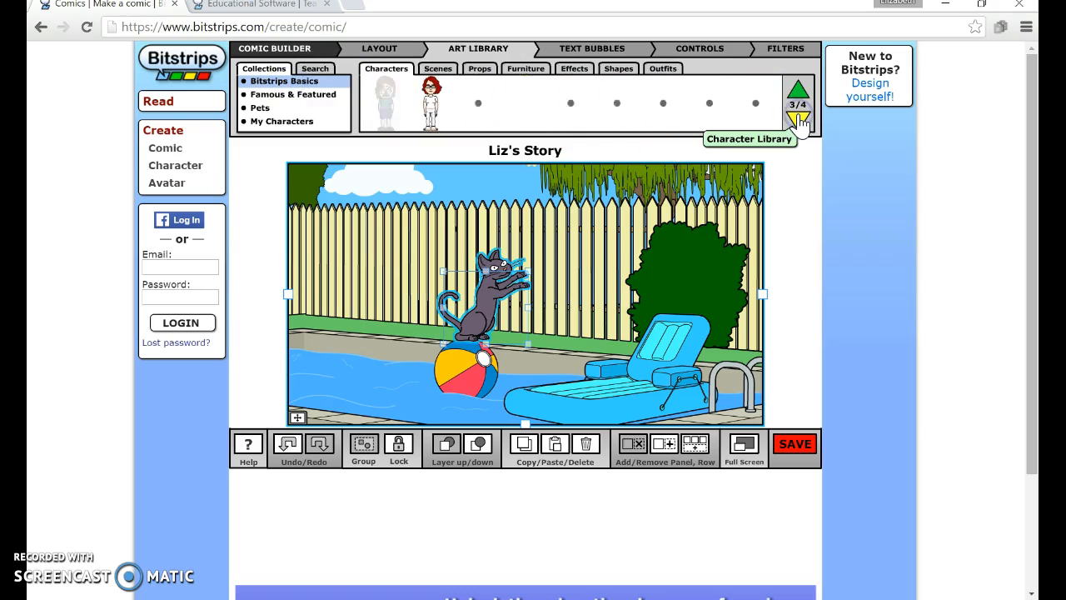
pyautogui.click(799, 123)
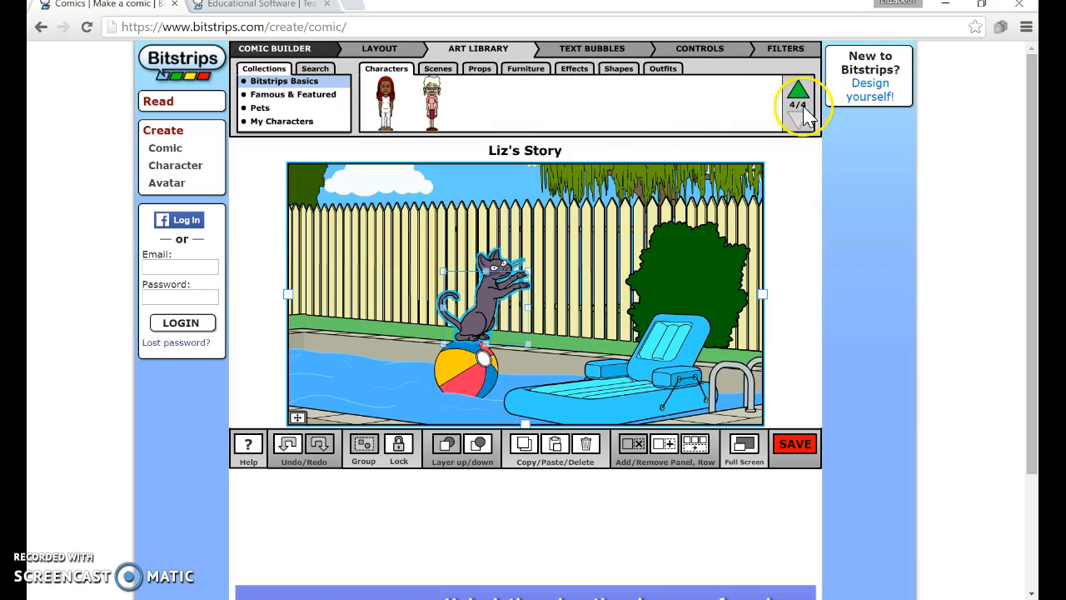
pyautogui.click(443, 107)
pyautogui.moveTo(449, 120); pyautogui.dragTo(638, 271)
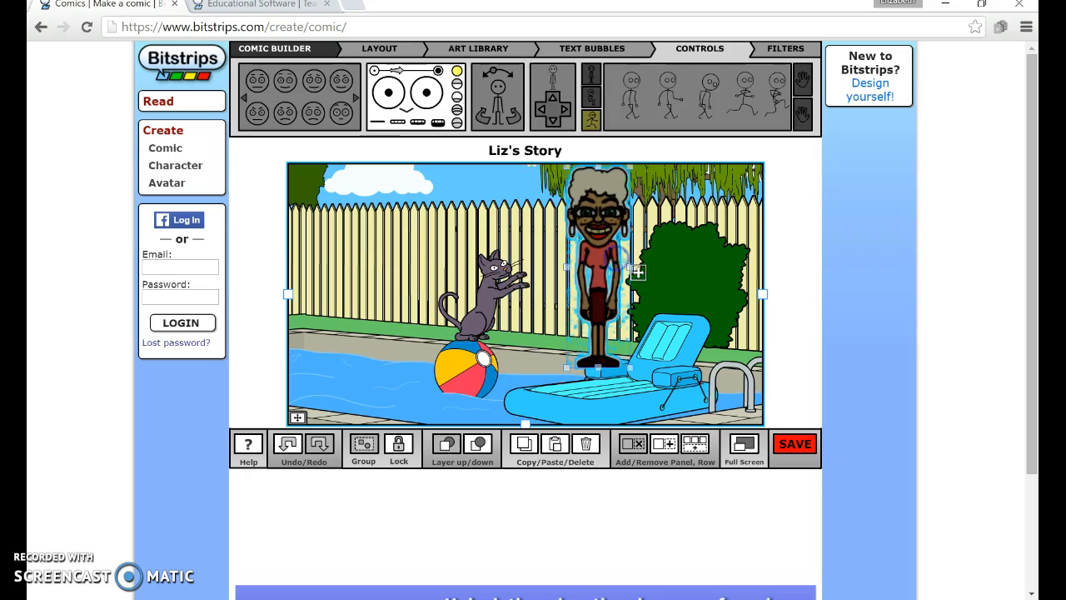
# - Give the elderly woman a smiling expression
pyautogui.click(284, 117)
pyautogui.click(355, 100)
pyautogui.click(354, 100)
pyautogui.click(354, 100)
pyautogui.click(244, 98)
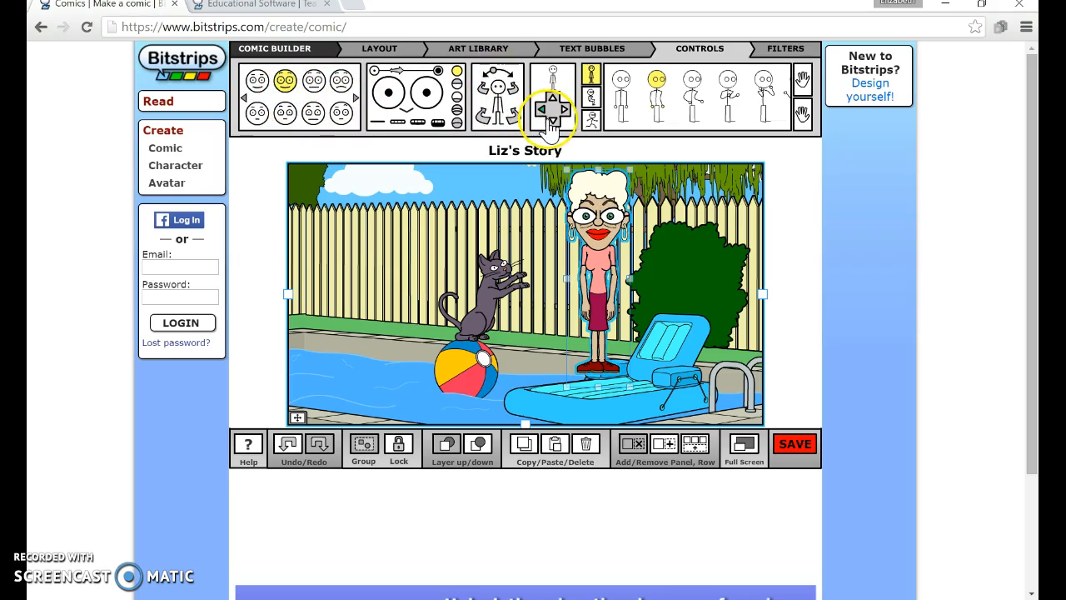
# - Switch the woman to a seated stance and pose her with arms crossed
pyautogui.click(591, 100)
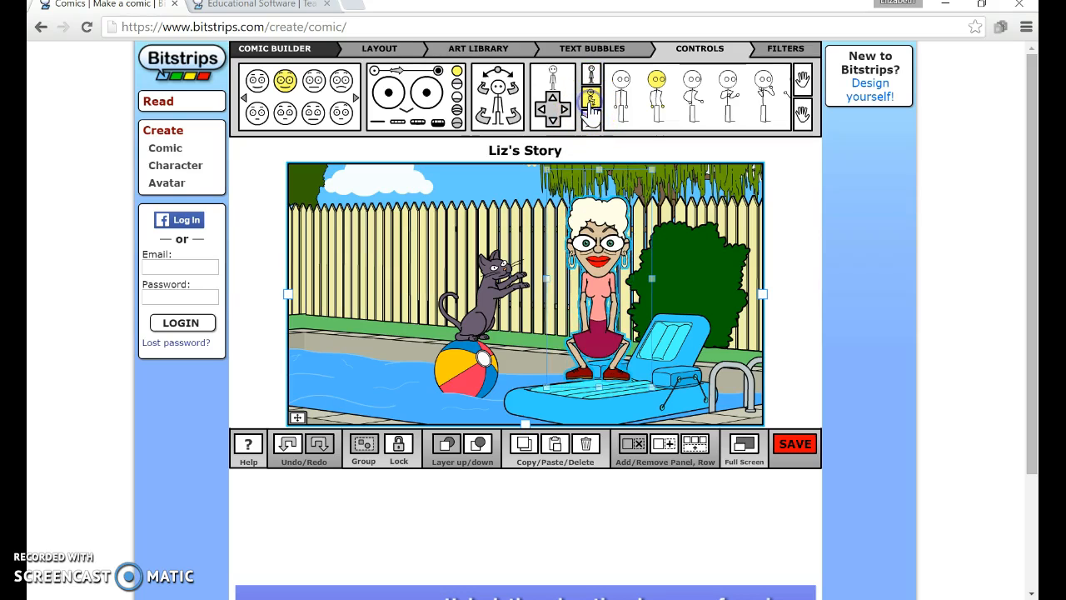
pyautogui.click(727, 104)
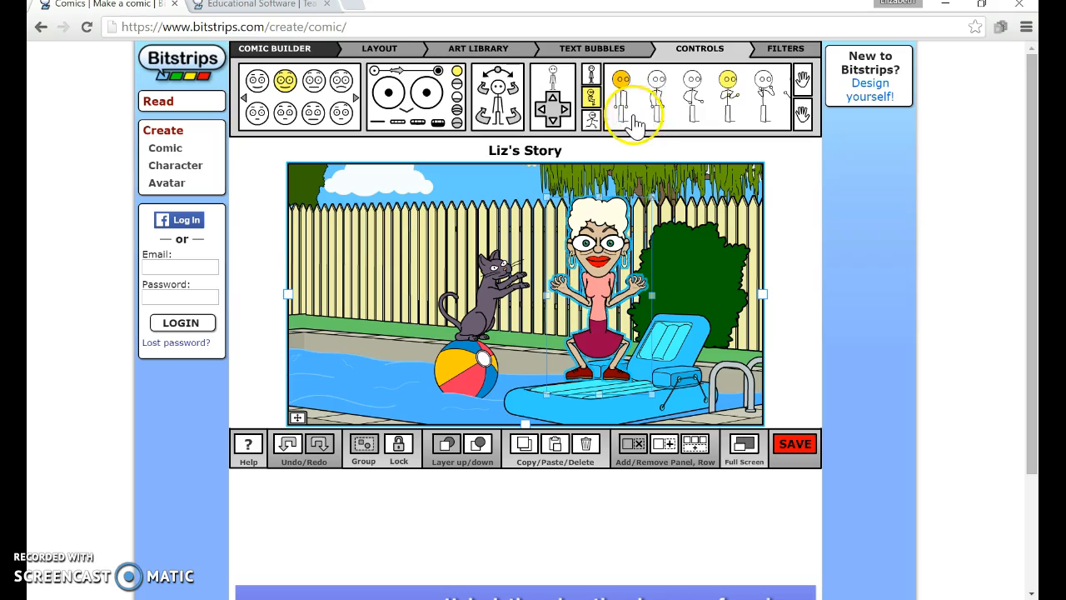
pyautogui.click(717, 115)
pyautogui.click(768, 117)
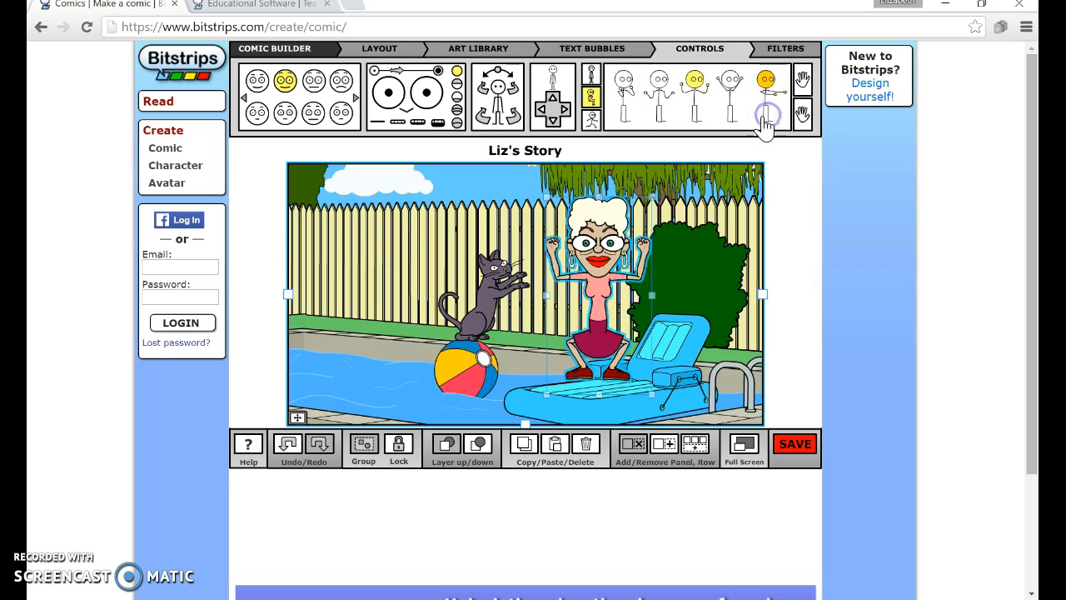
pyautogui.click(640, 113)
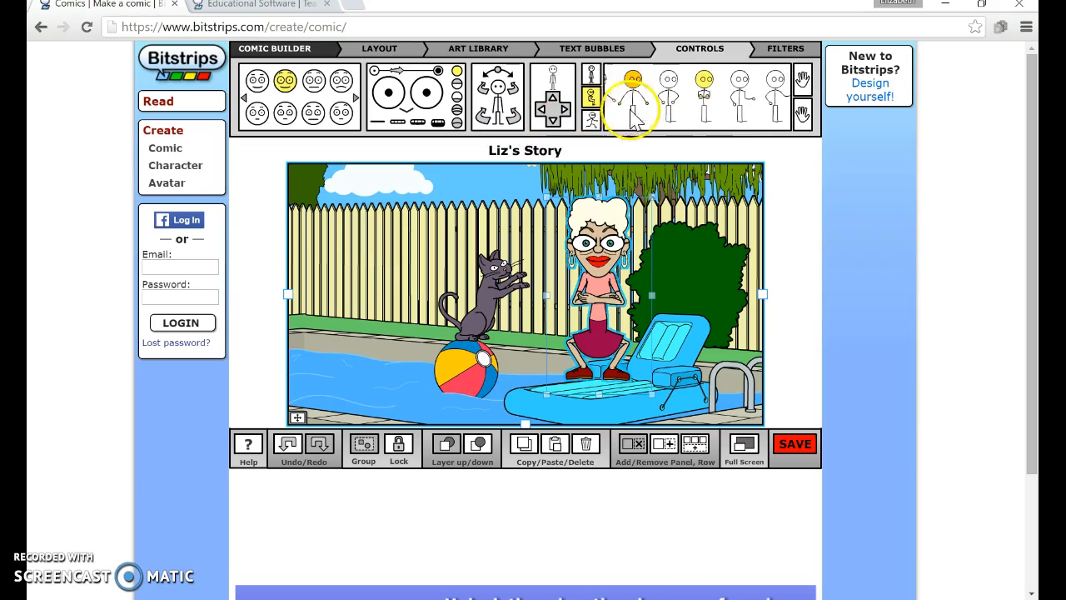
# - Turn the seated woman sideways and move her onto the pool lounger
pyautogui.click(548, 111)
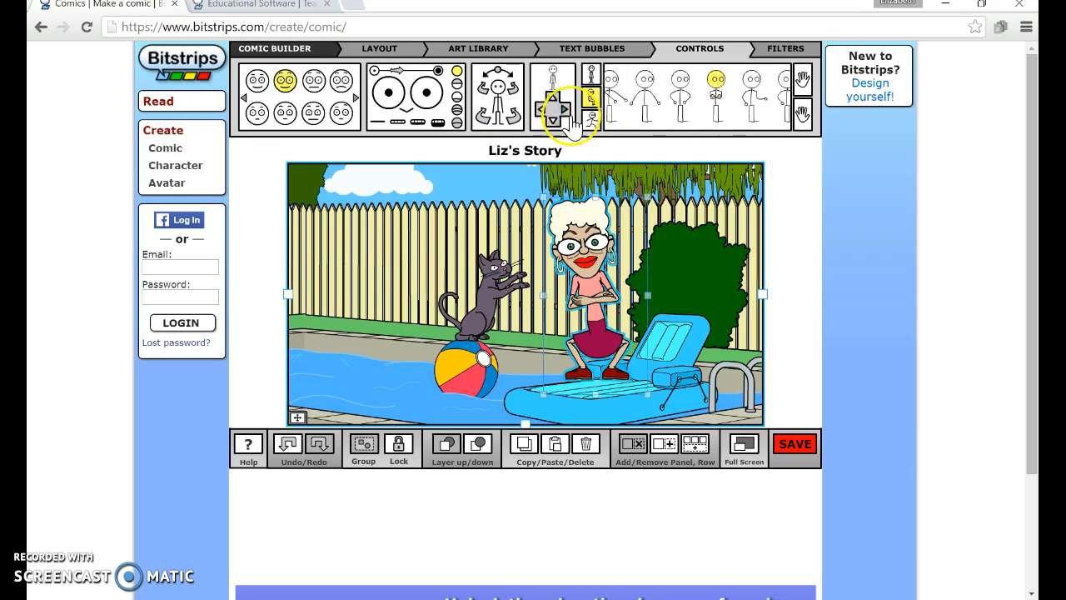
pyautogui.click(566, 109)
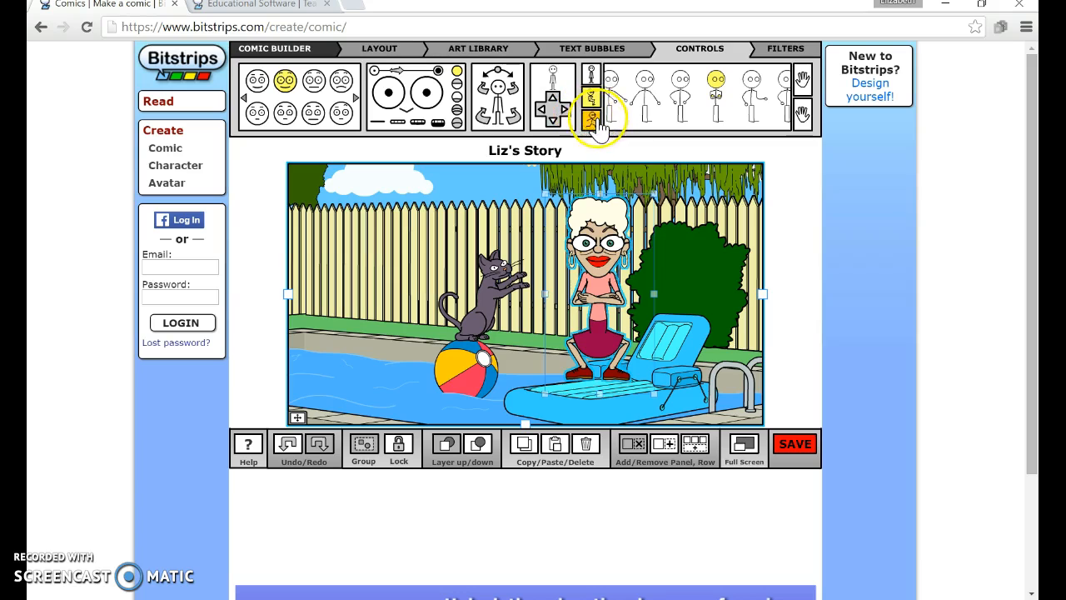
pyautogui.click(515, 116)
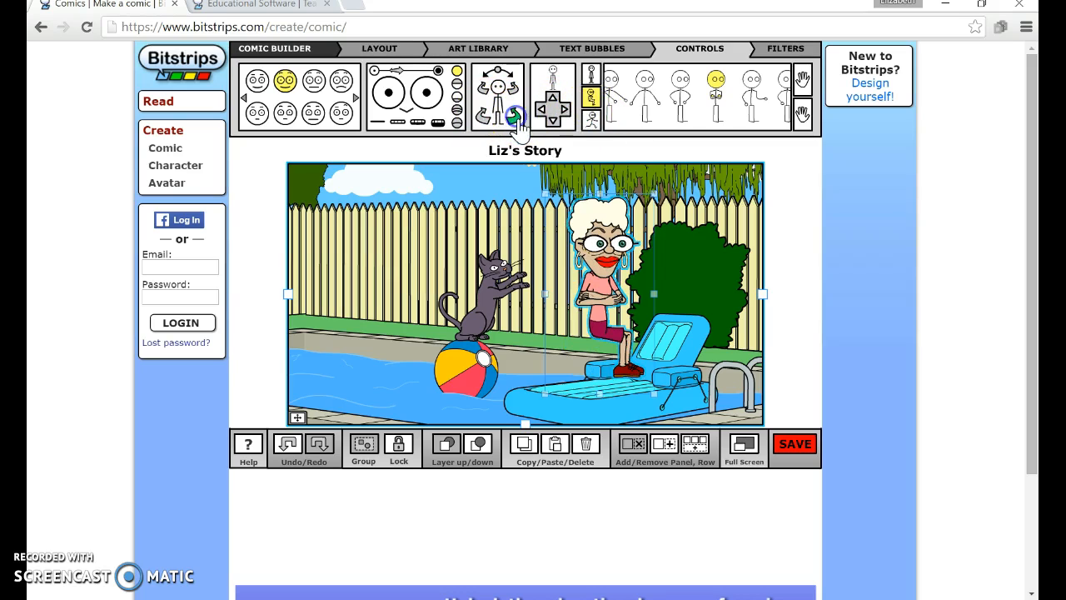
pyautogui.click(483, 115)
pyautogui.click(590, 125)
pyautogui.click(553, 122)
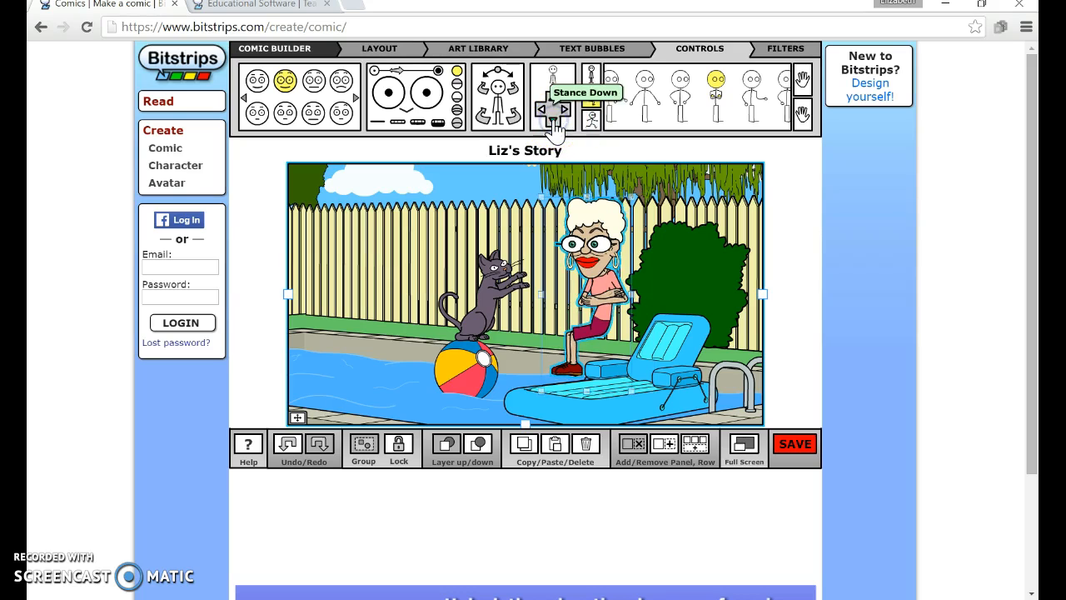
pyautogui.click(553, 100)
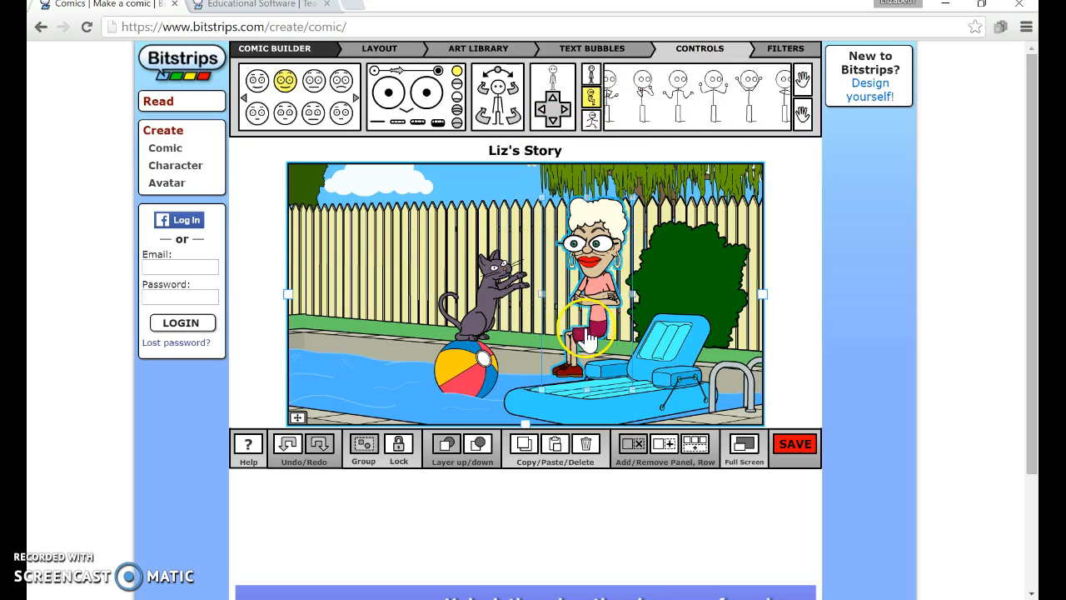
pyautogui.moveTo(603, 328); pyautogui.dragTo(670, 337)
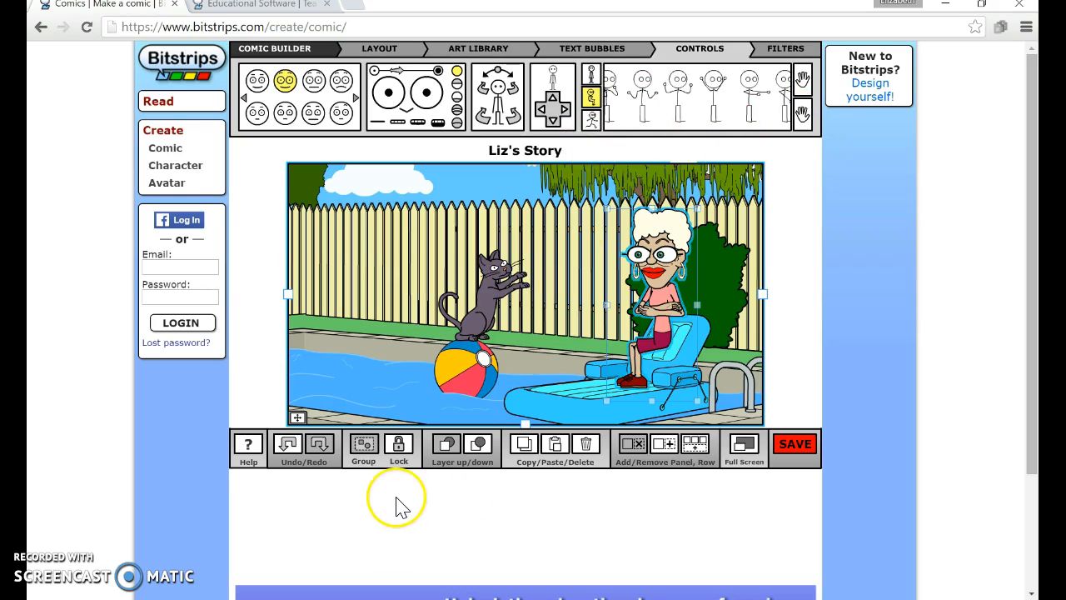
# - Add the pool float prop from the Beach props, rotate it, and place it in the woman's lap
pyautogui.click(467, 52)
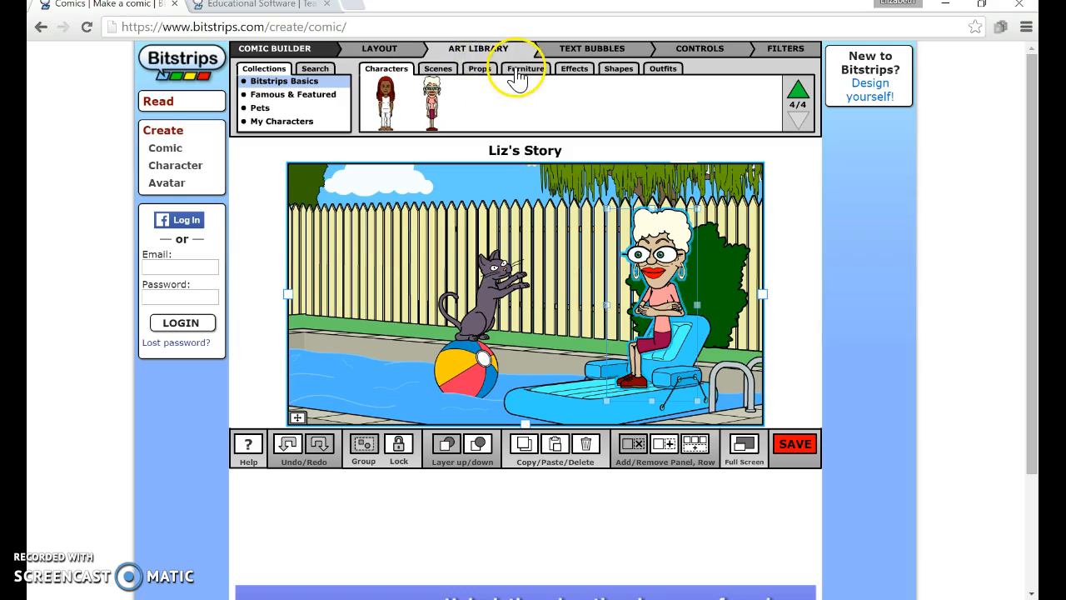
pyautogui.click(480, 70)
pyautogui.moveTo(431, 104); pyautogui.dragTo(537, 305)
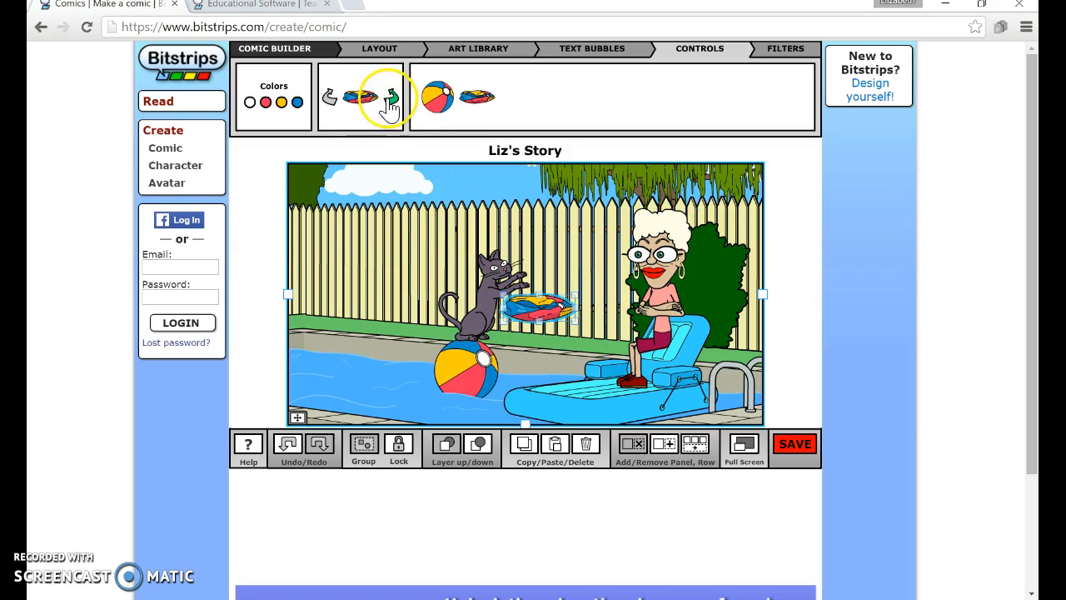
pyautogui.click(390, 102)
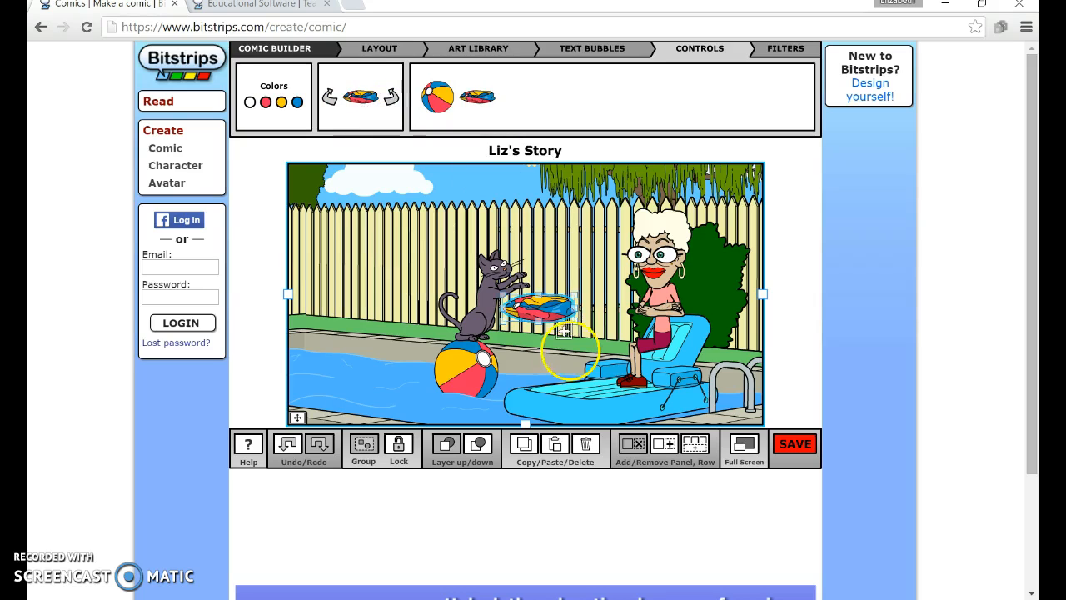
pyautogui.moveTo(541, 308); pyautogui.dragTo(660, 312)
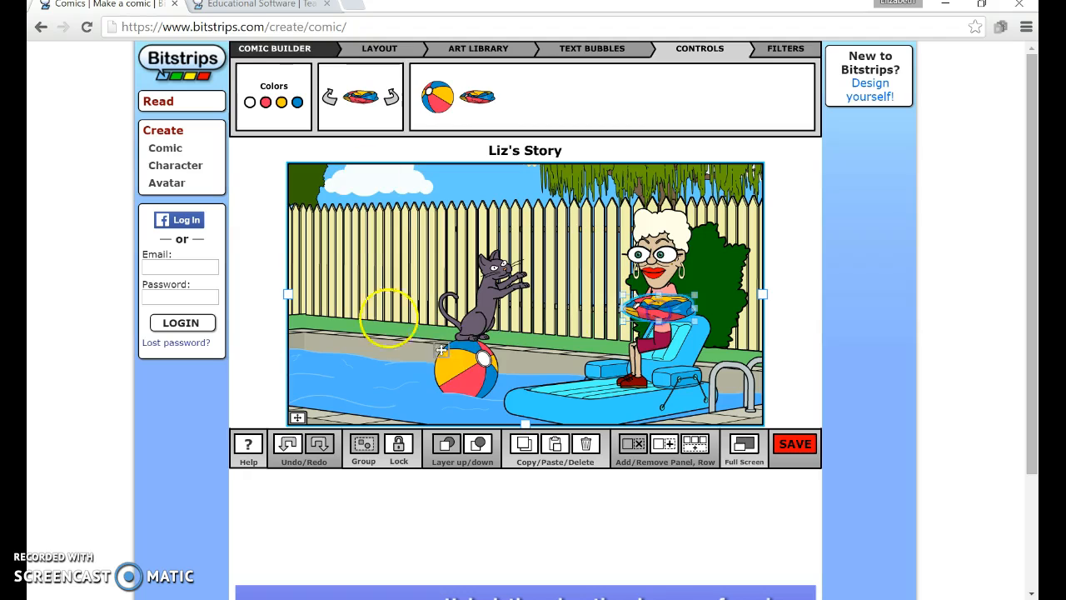
# - Add the white lawn chair from Furniture at the left of the pool and rotate it
pyautogui.click(494, 55)
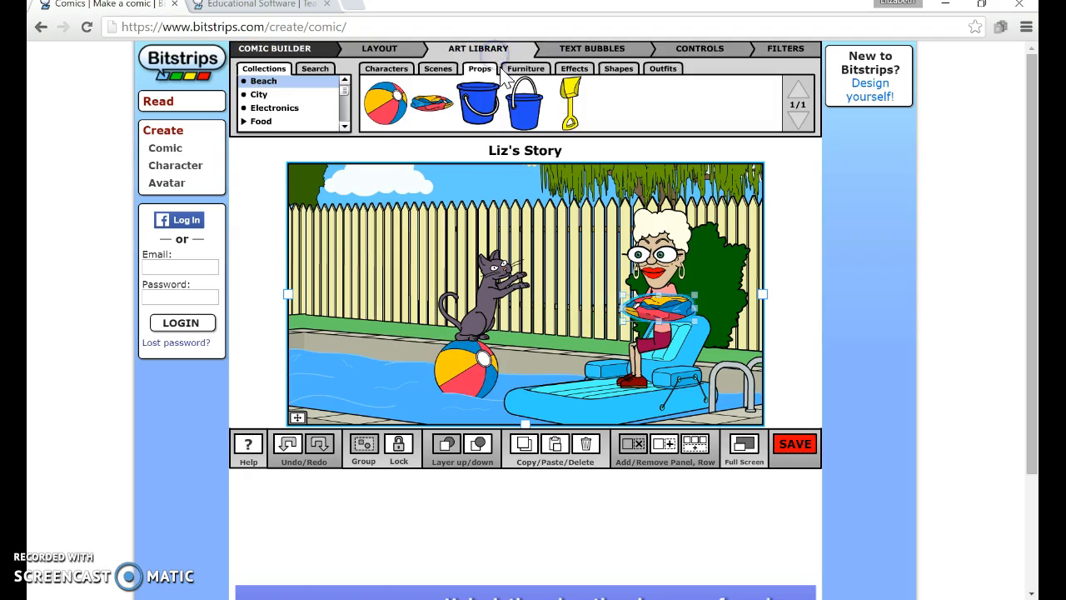
pyautogui.click(518, 71)
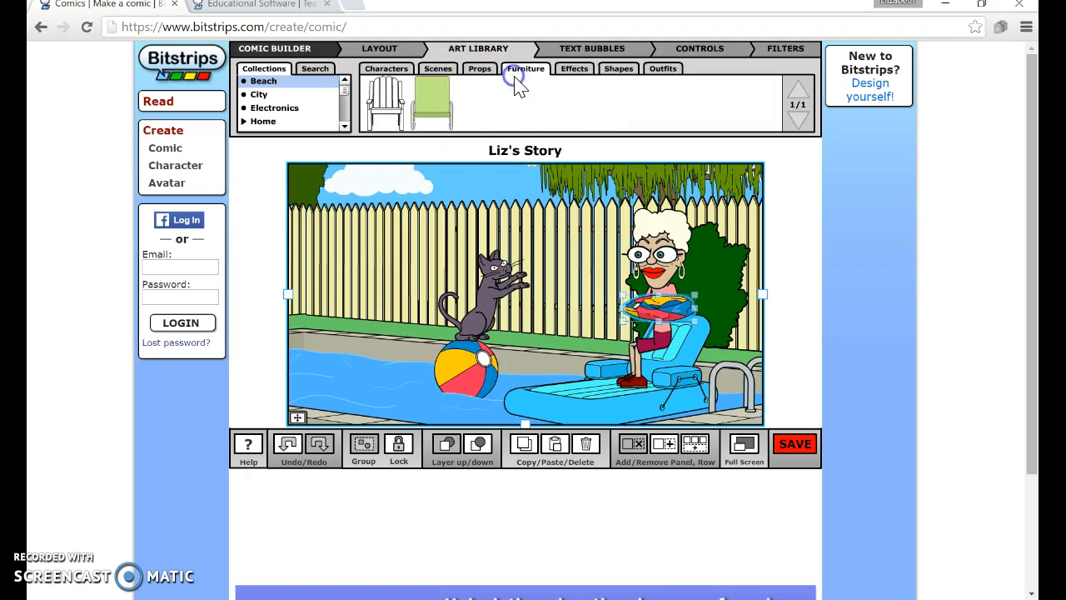
pyautogui.moveTo(395, 99); pyautogui.dragTo(370, 296)
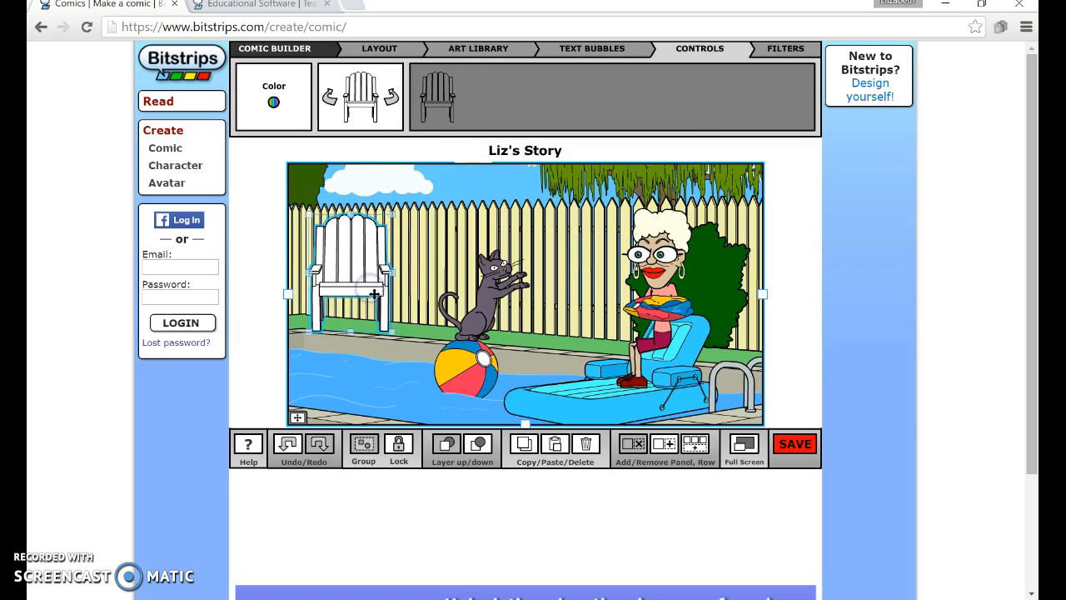
pyautogui.click(392, 104)
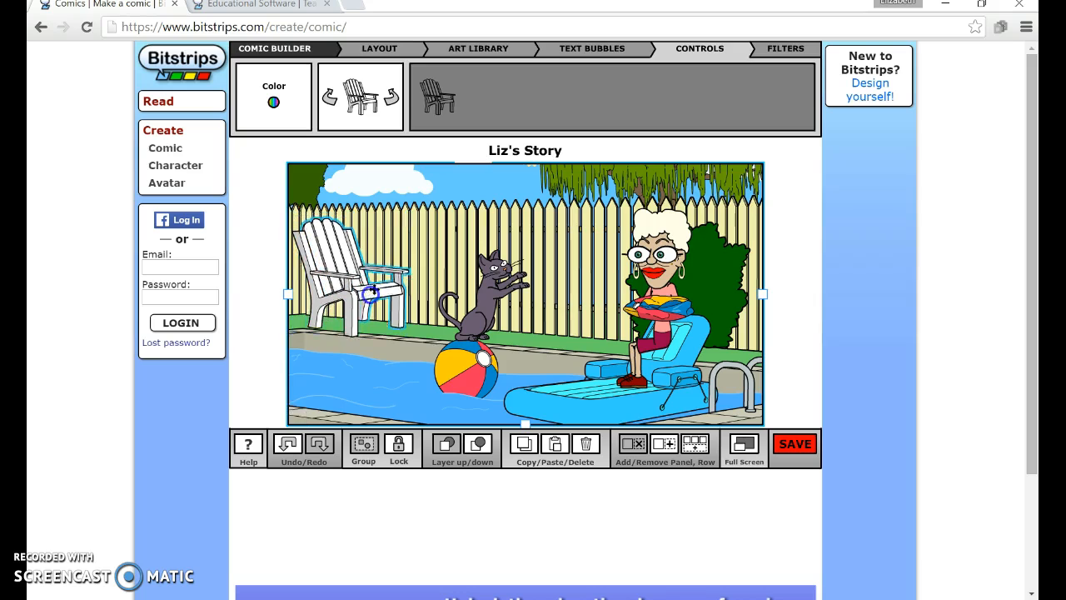
pyautogui.moveTo(366, 297); pyautogui.dragTo(375, 297)
pyautogui.click(518, 50)
pyautogui.click(573, 70)
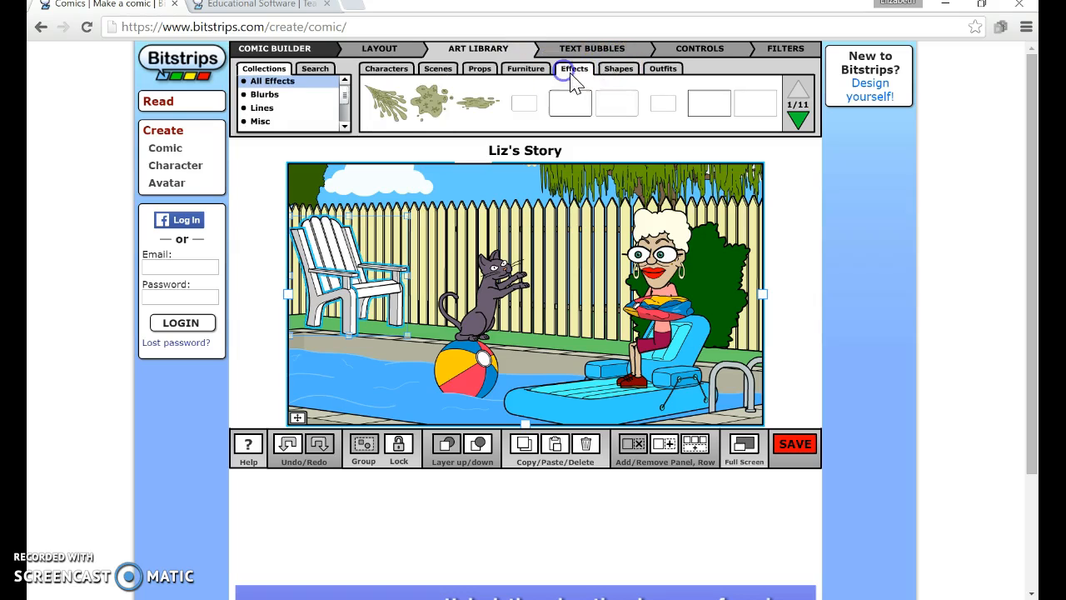
pyautogui.click(613, 73)
pyautogui.click(656, 70)
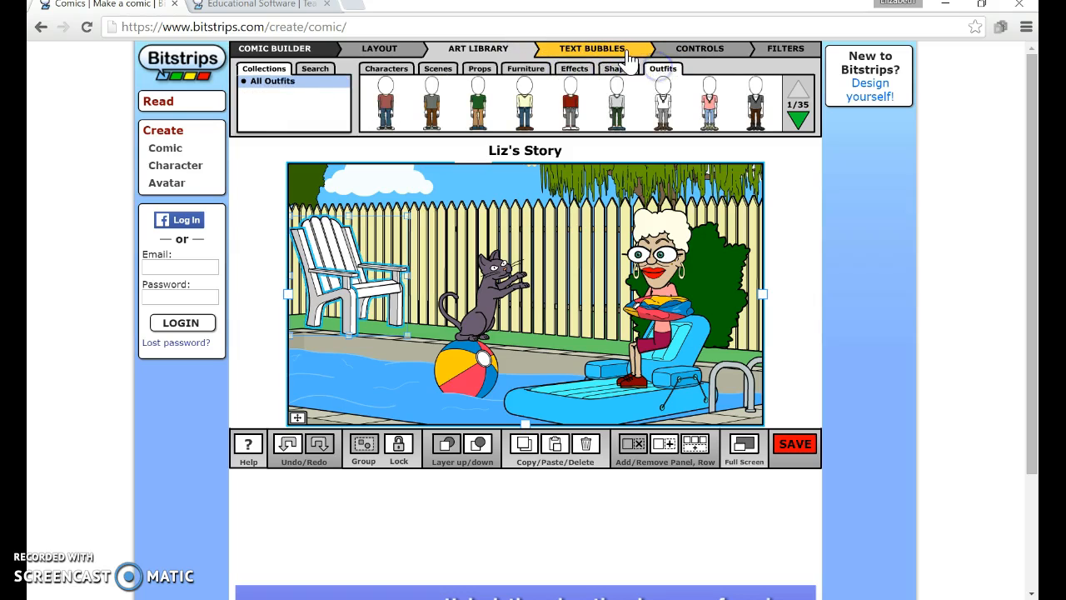
# - Add a thought bubble above the cat with its tail pointing at the cat
pyautogui.click(626, 55)
pyautogui.moveTo(579, 100); pyautogui.dragTo(708, 314)
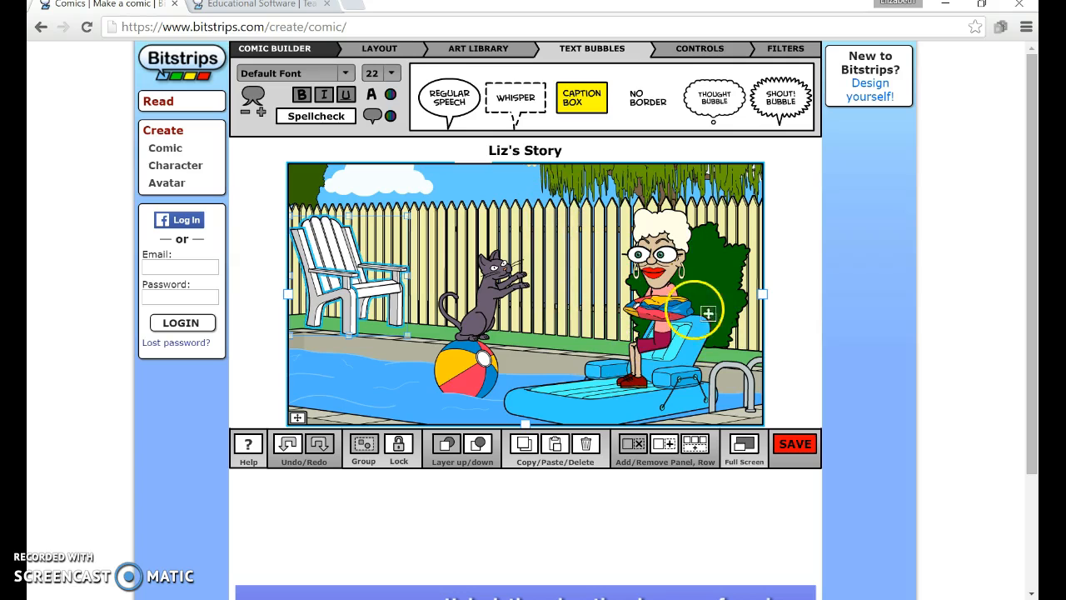
pyautogui.click(721, 116)
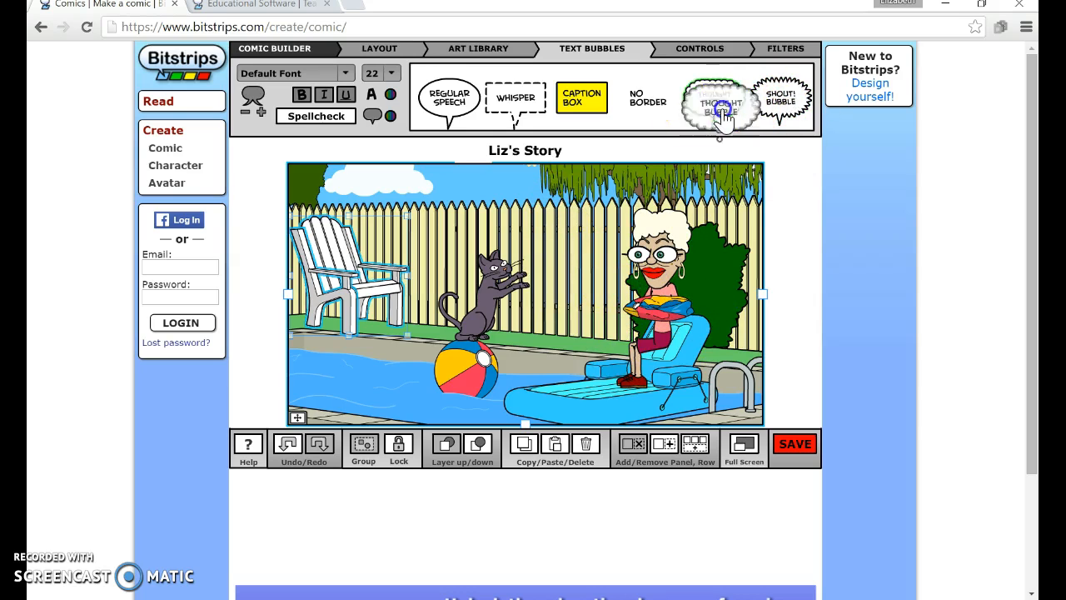
pyautogui.moveTo(727, 118); pyautogui.dragTo(454, 207)
pyautogui.click(457, 231)
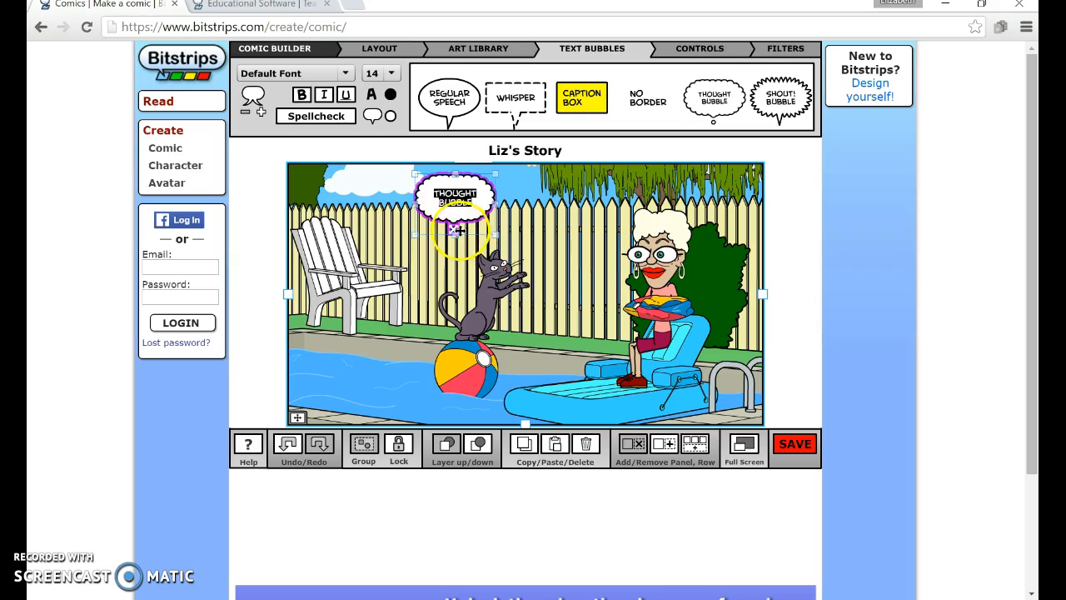
pyautogui.moveTo(483, 258)
pyautogui.mouseDown()
pyautogui.moveTo(373, 270)
pyautogui.moveTo(445, 280)
pyautogui.moveTo(487, 260)
pyautogui.mouseUp()
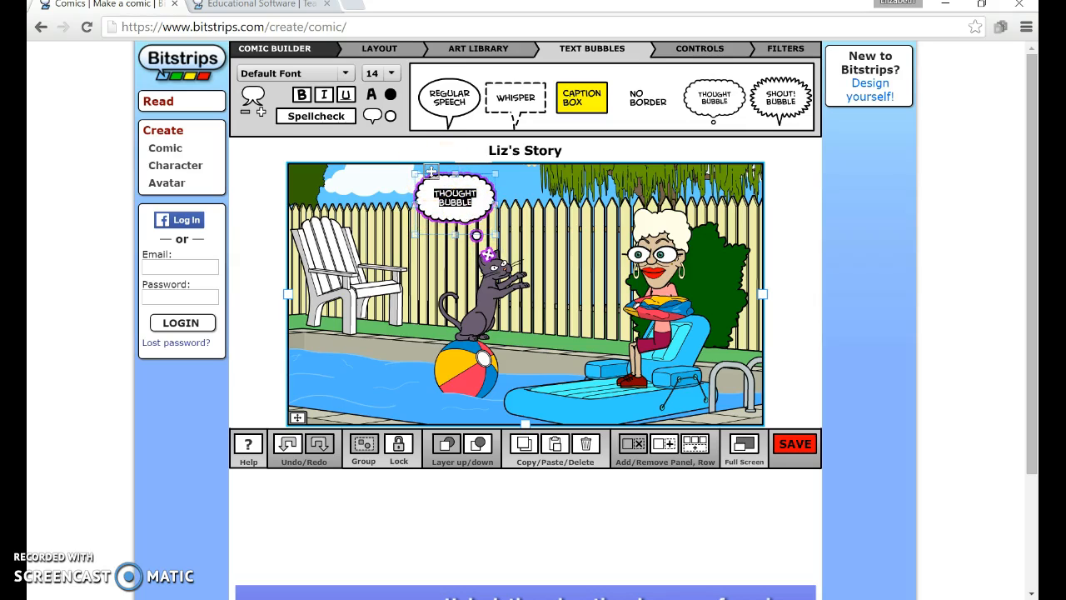
# - Replace the thought bubble's text with "OH NO"
pyautogui.press('BackSpace')
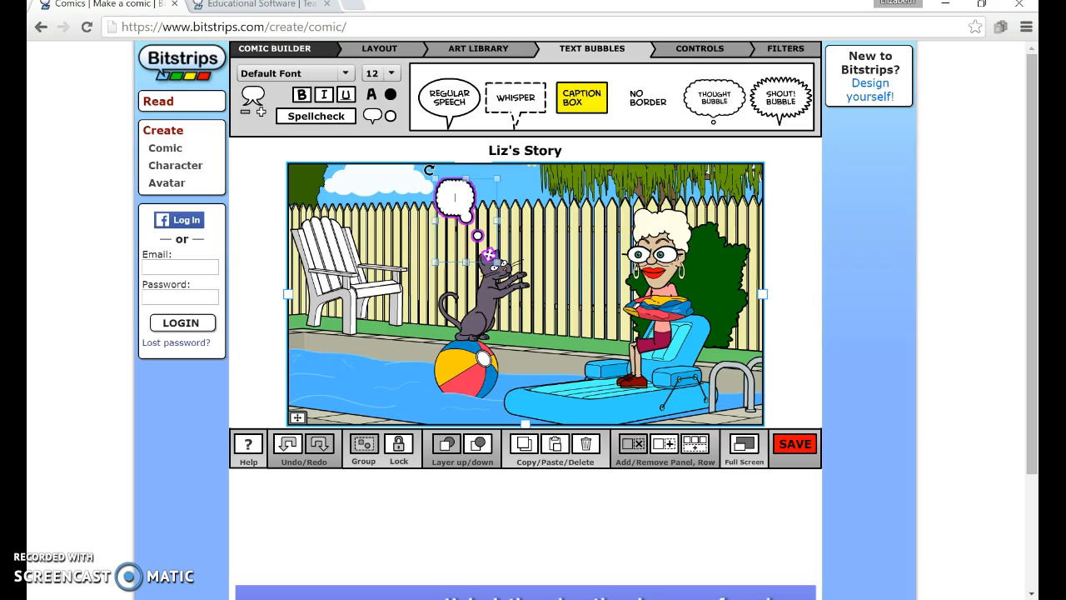
pyautogui.write('OH NO')
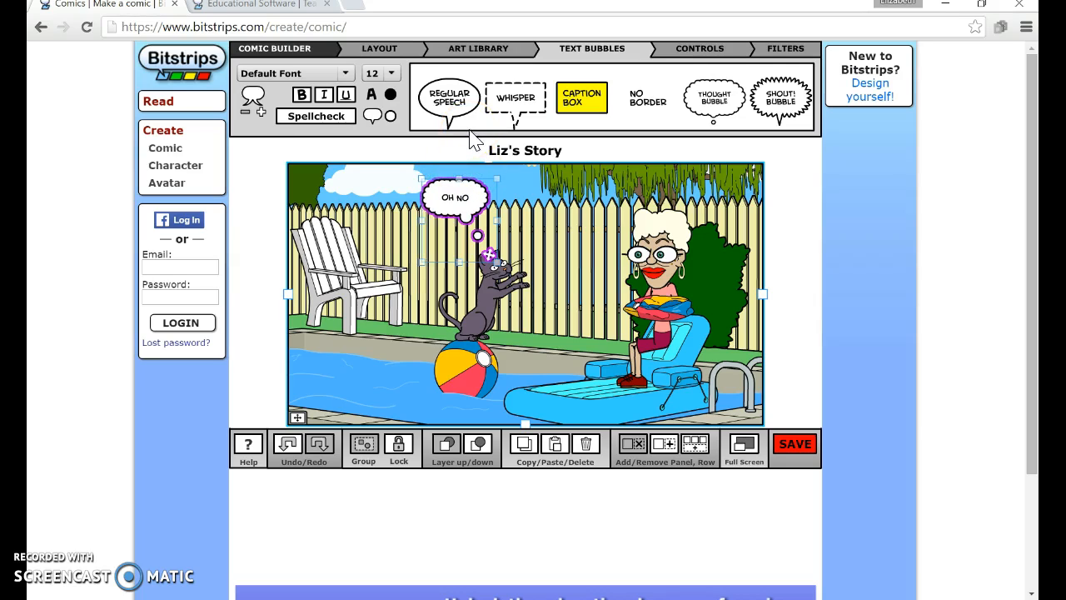
pyautogui.write('!!!')
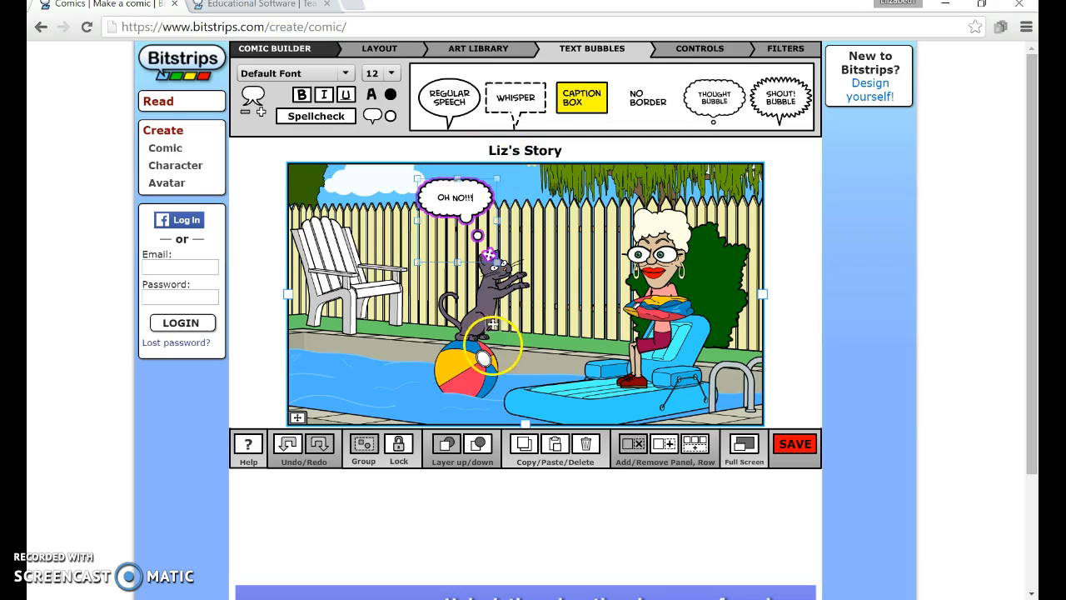
# - Append "!!!" to the thought bubble's text so it reads "OH NO!!!" and deselect it
pyautogui.click(543, 249)
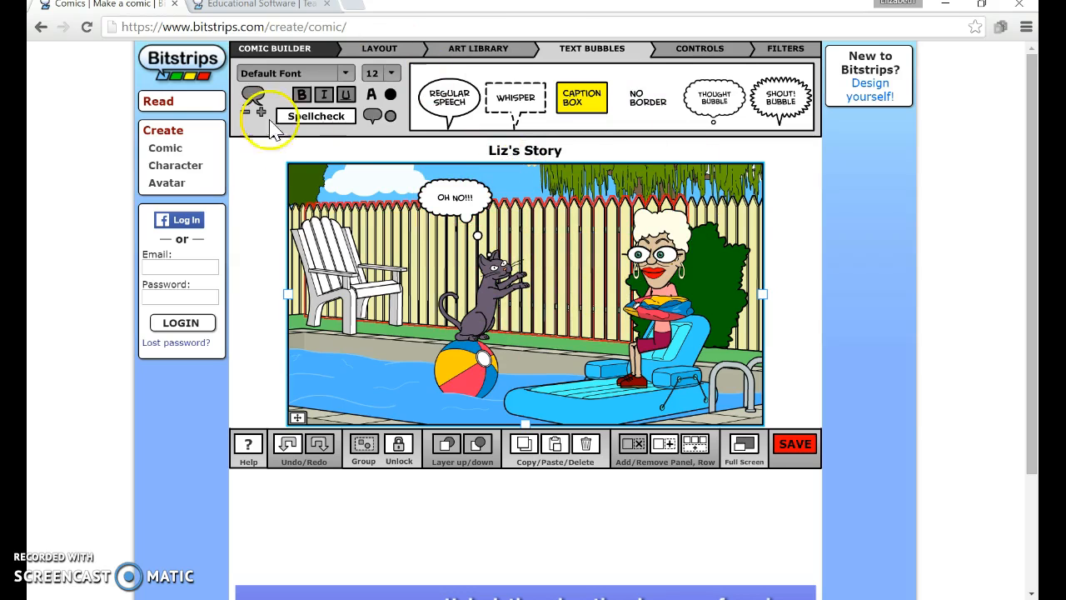
# - Add a shout bubble at the upper right above the woman, point its tail at her, and enter "Ahh!"
pyautogui.moveTo(760, 111); pyautogui.dragTo(705, 214)
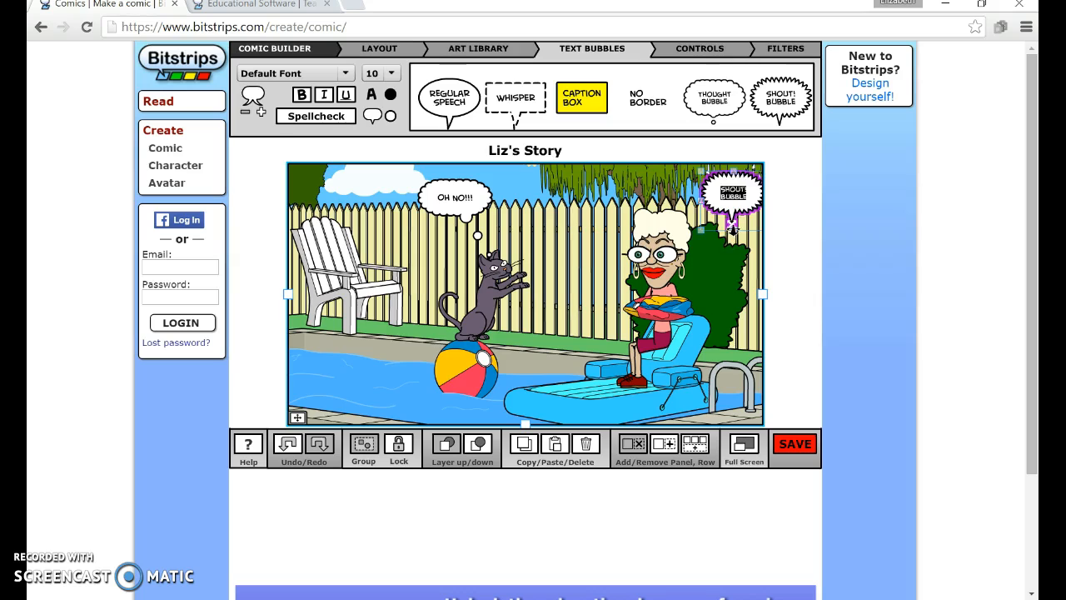
pyautogui.moveTo(735, 232); pyautogui.dragTo(738, 231)
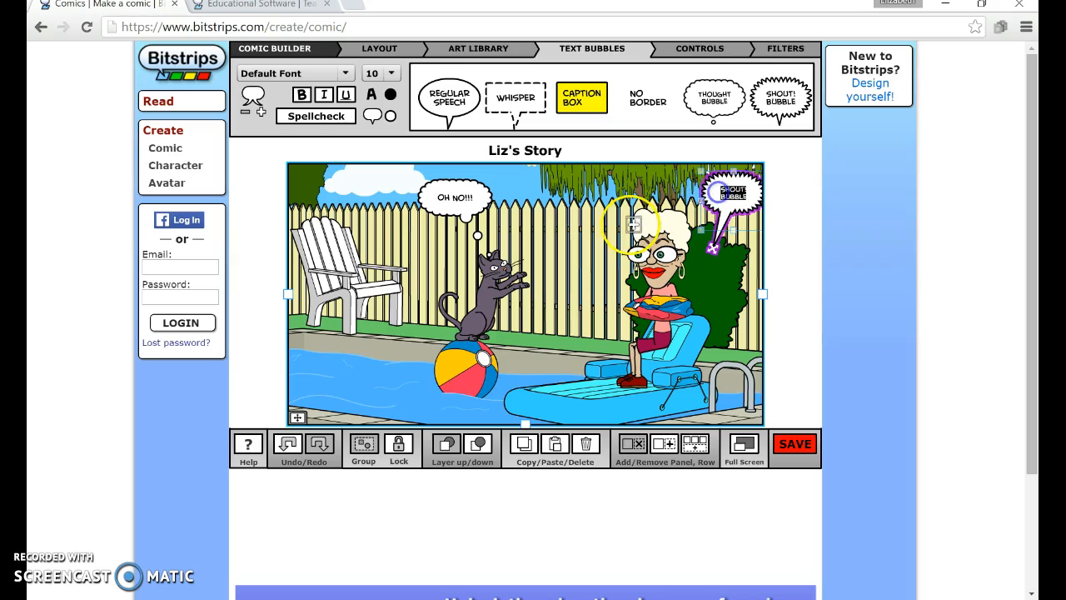
pyautogui.press('BackSpace')
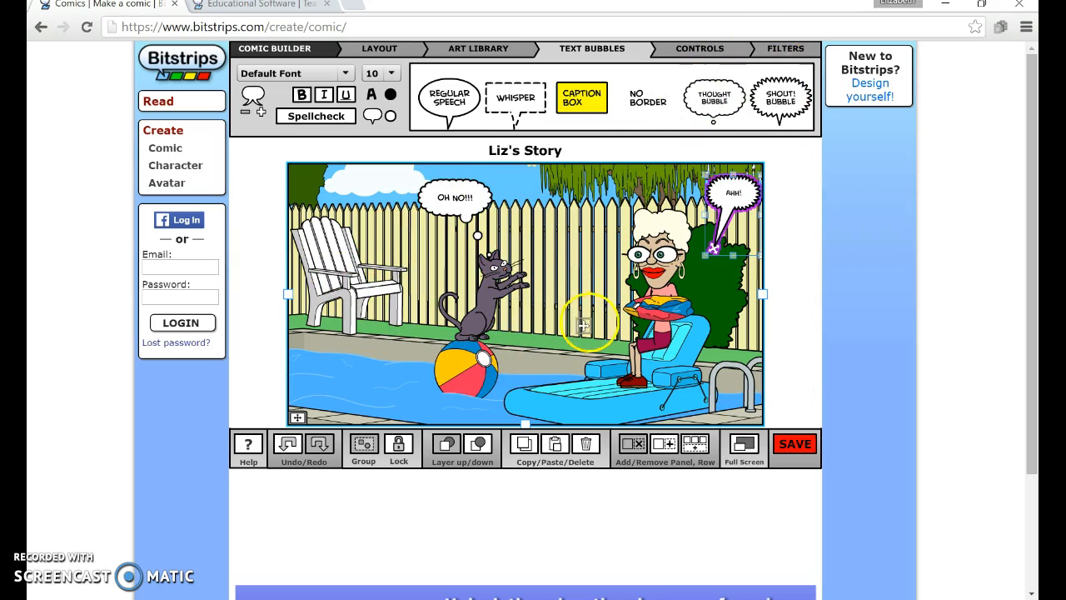
pyautogui.click(689, 49)
pyautogui.click(765, 47)
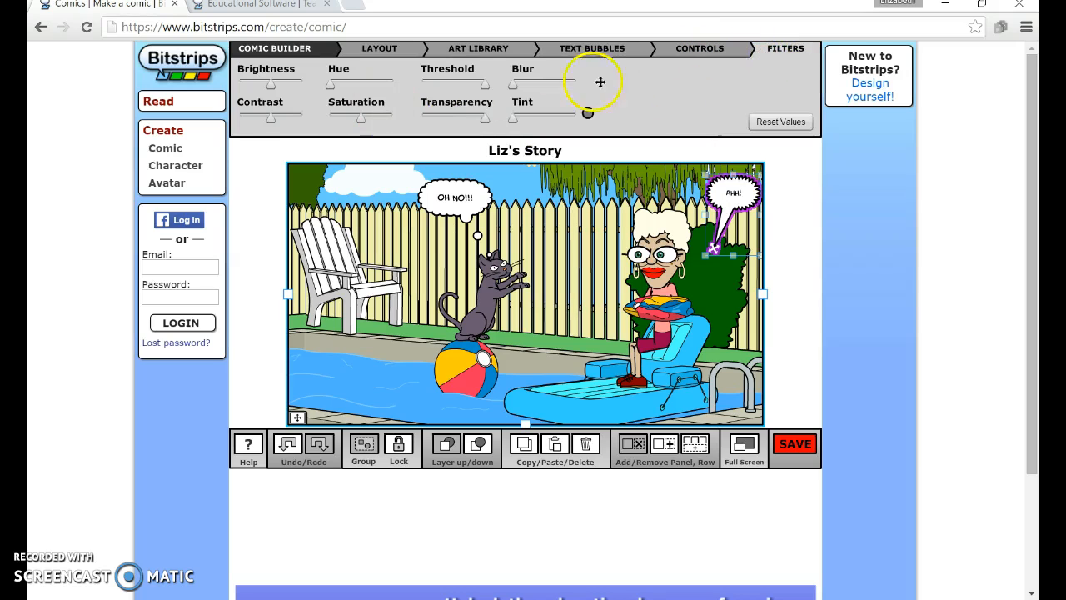
pyautogui.click(575, 47)
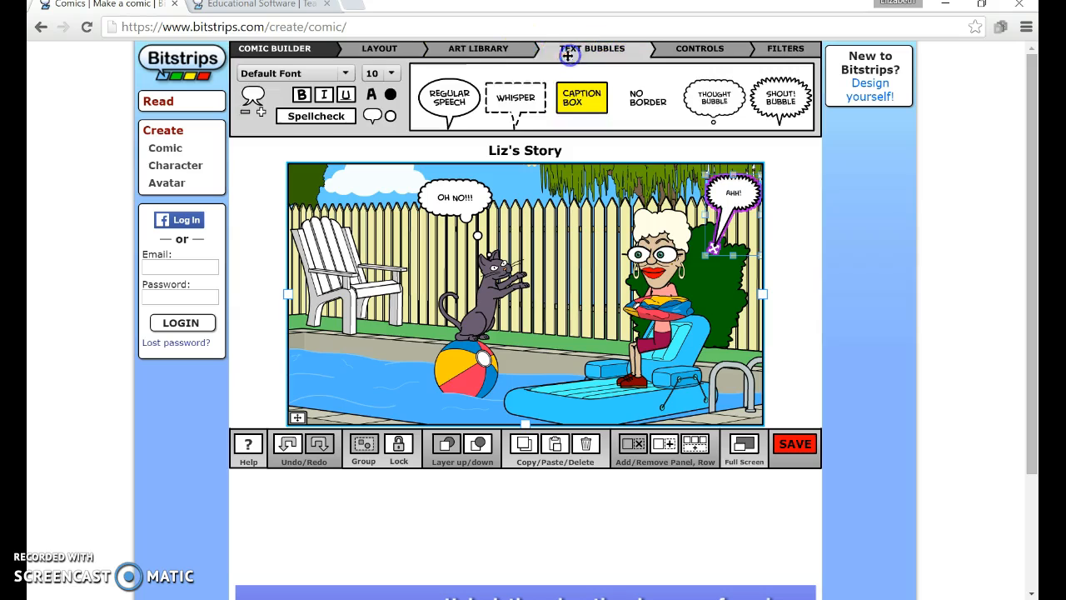
pyautogui.click(494, 53)
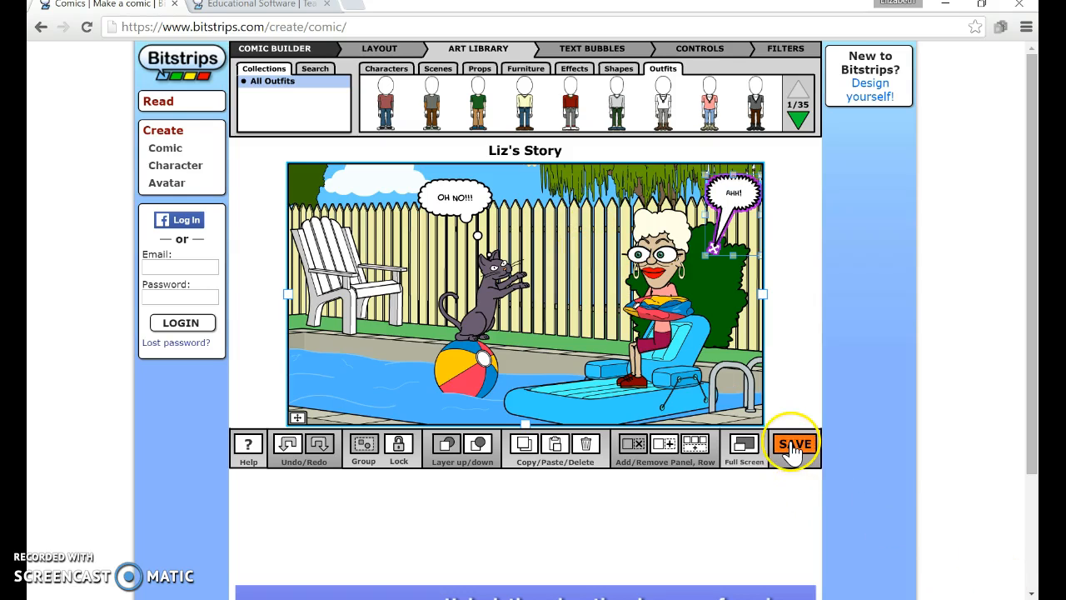
# - Try to save the comic and close the sign-up window
pyautogui.click(794, 448)
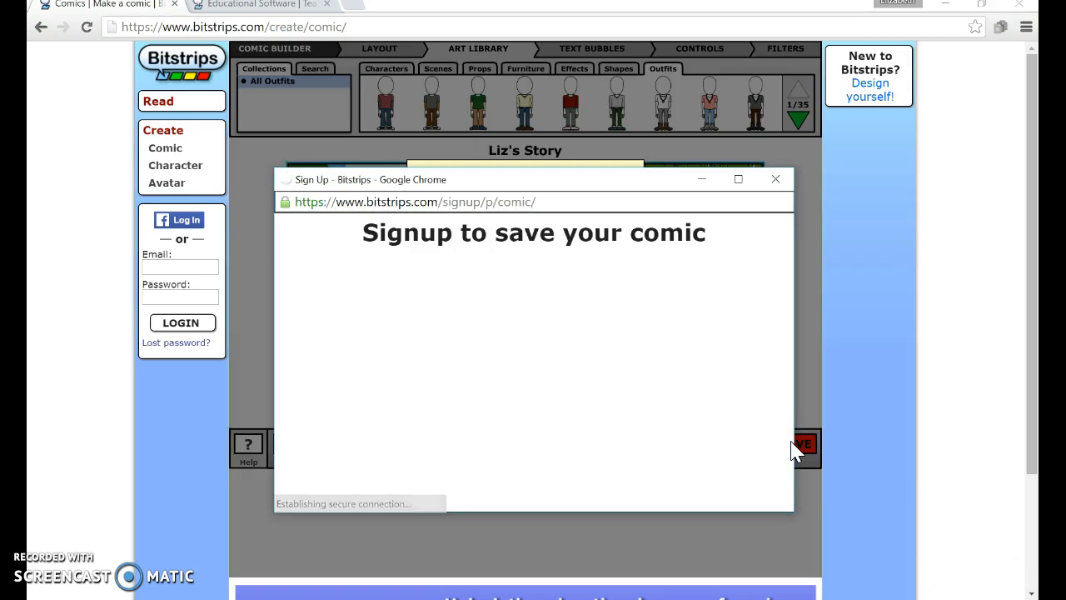
pyautogui.click(728, 464)
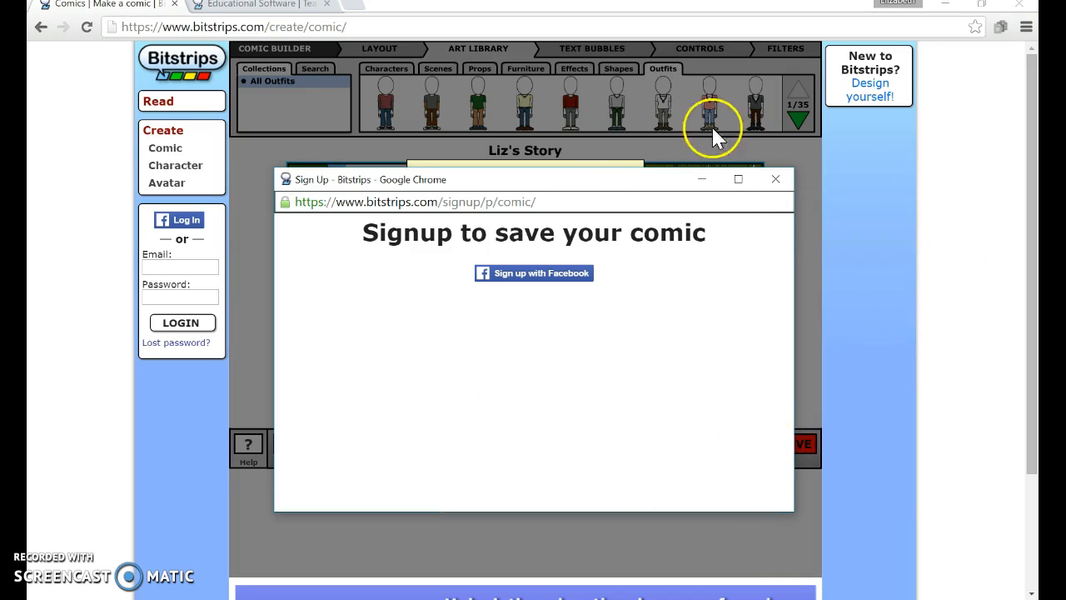
pyautogui.click(778, 182)
pyautogui.click(549, 239)
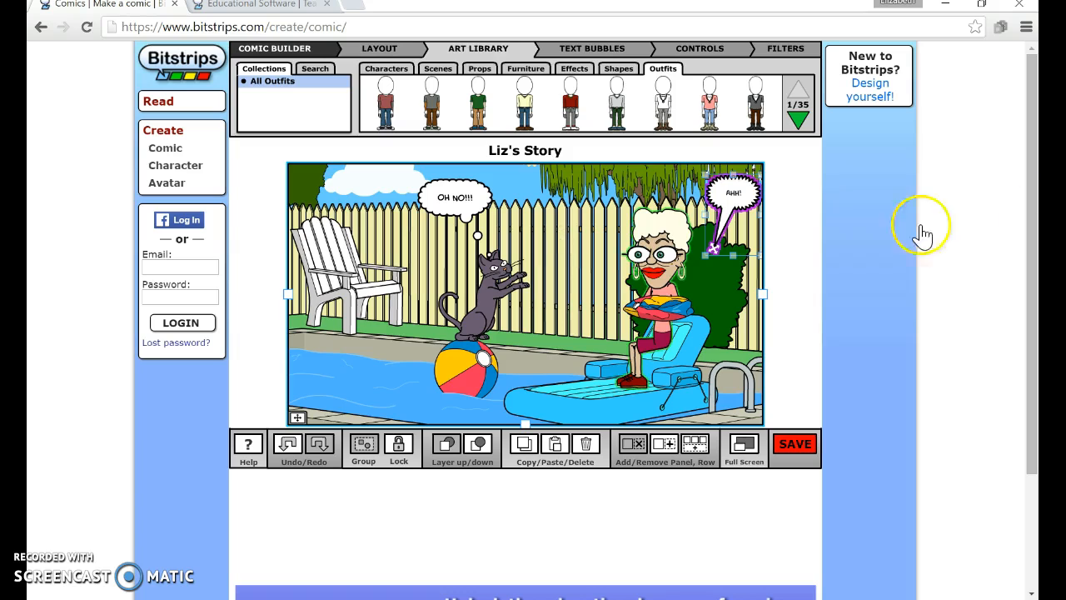